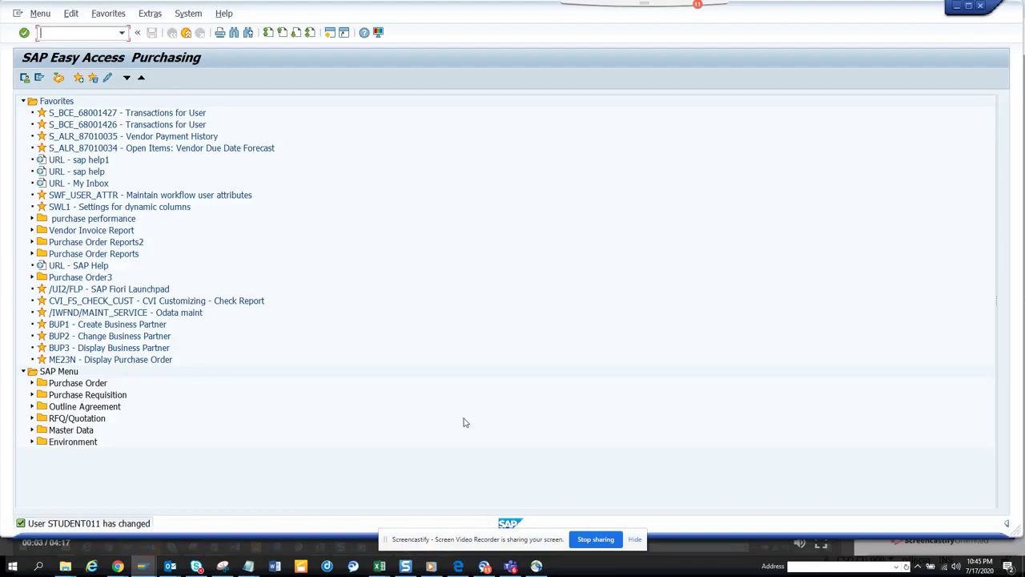
Open the vendor line item display with transaction FBL1N and check the Layout field under List Output
text(fbl1n)
key(Return)
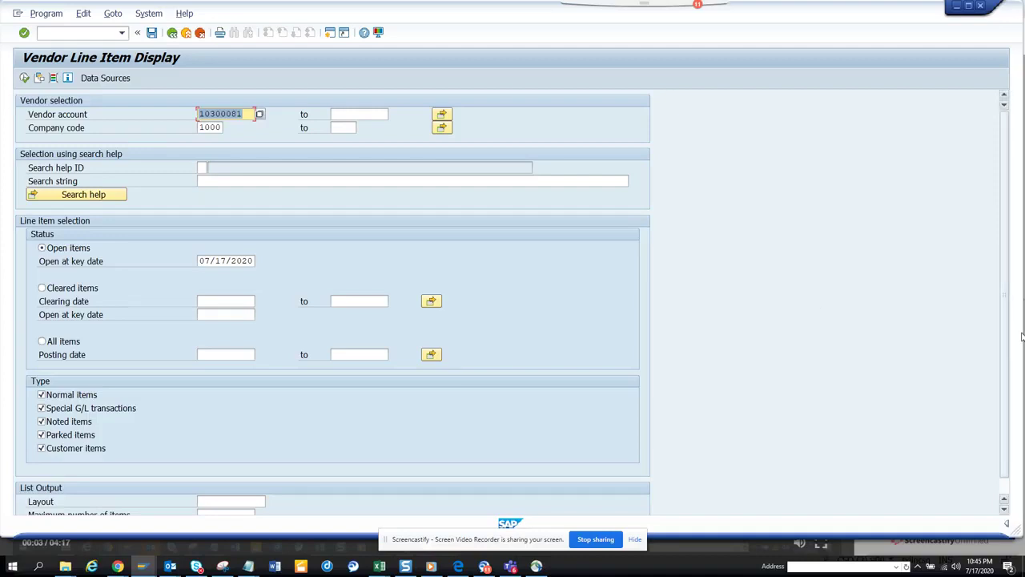
scroll(1006, 386, down, 1)
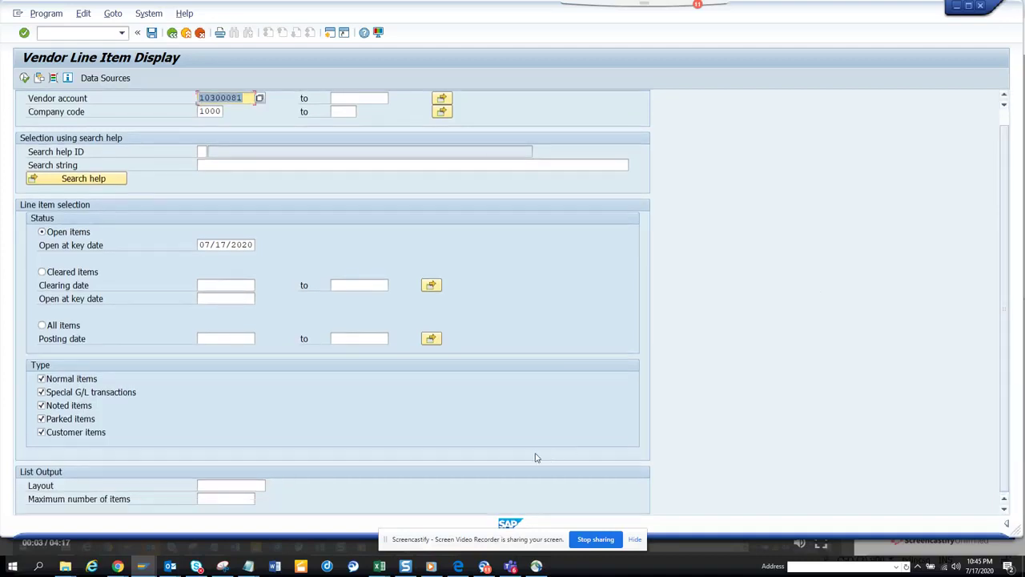
click(253, 487)
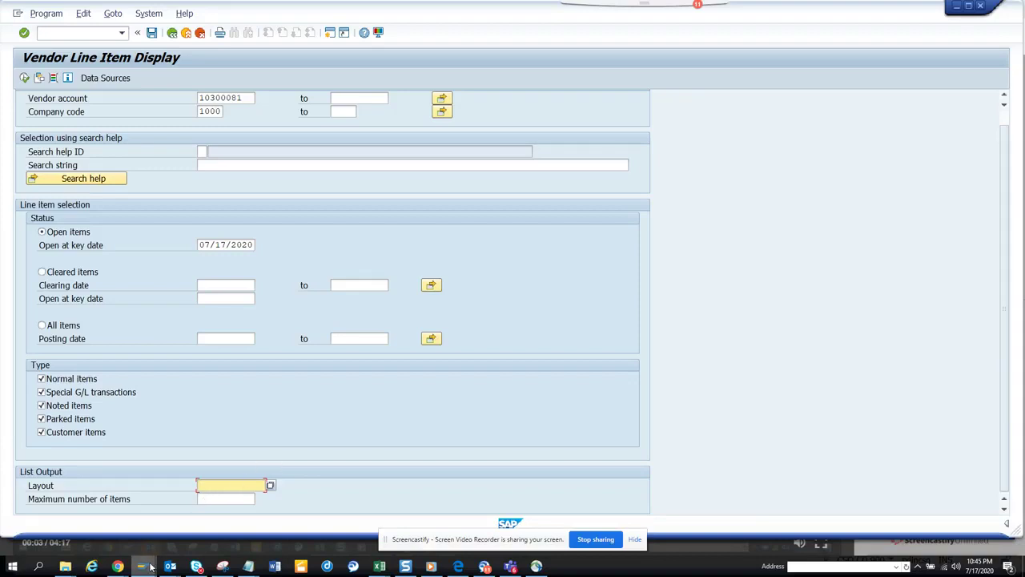
Switch to the TPARAT table session, show the details of the FIT_ALV_AP entry and copy its parameter ID
mouse_move(149, 566)
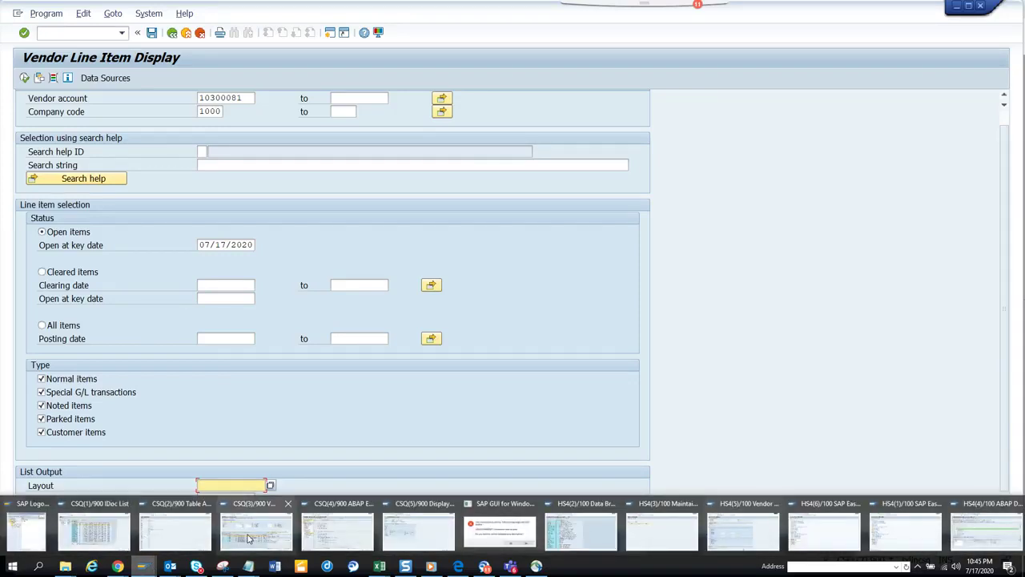
click(584, 533)
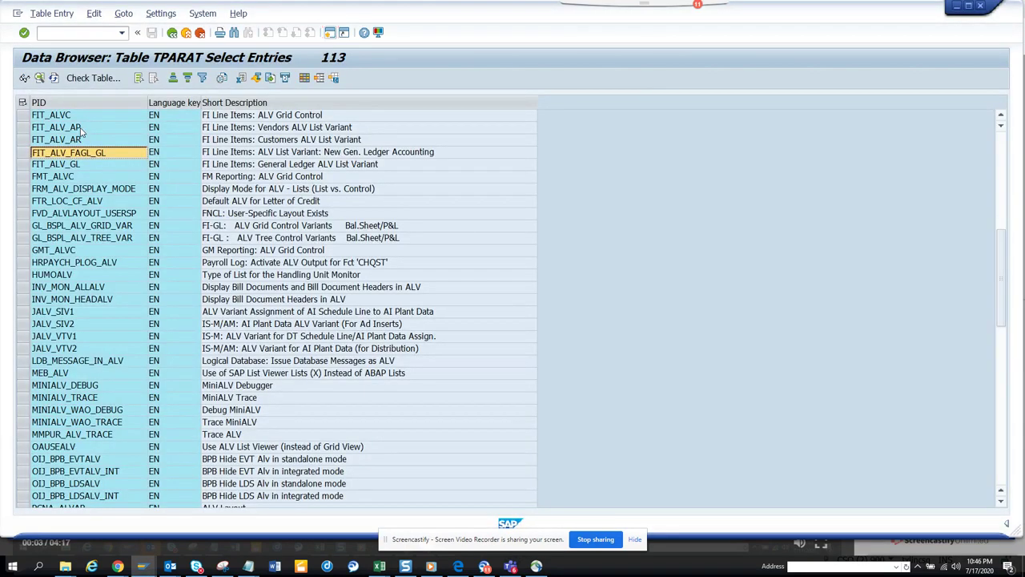
double_click(81, 129)
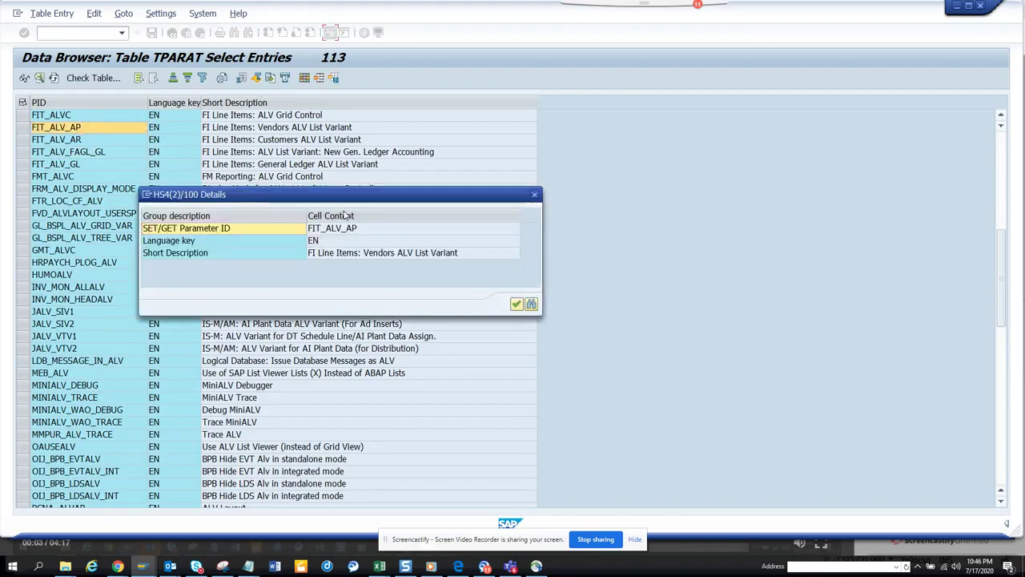
double_click(355, 229)
click(355, 229)
click(354, 230)
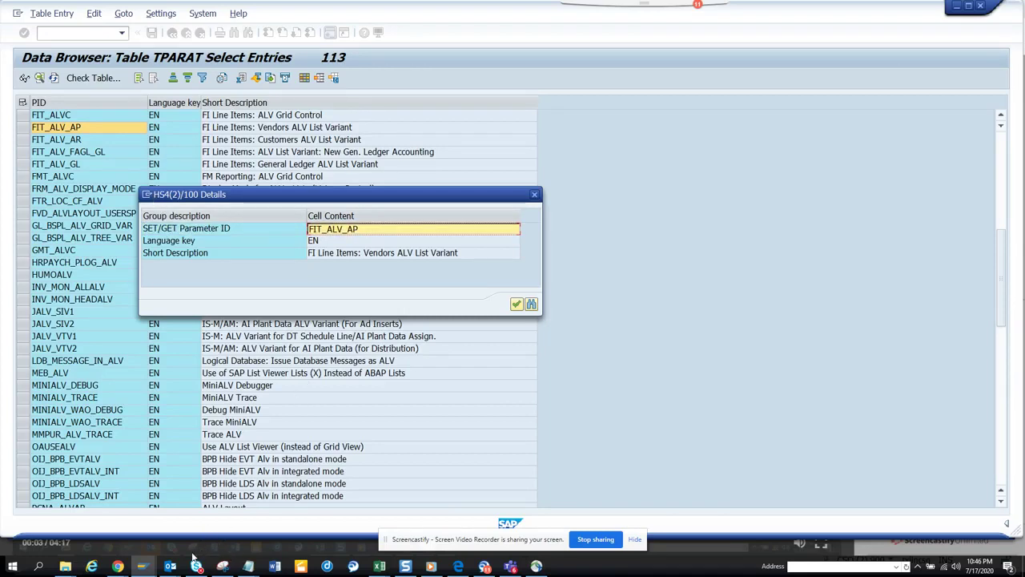
Try to open an additional SAP session from the details window
click(148, 195)
click(184, 240)
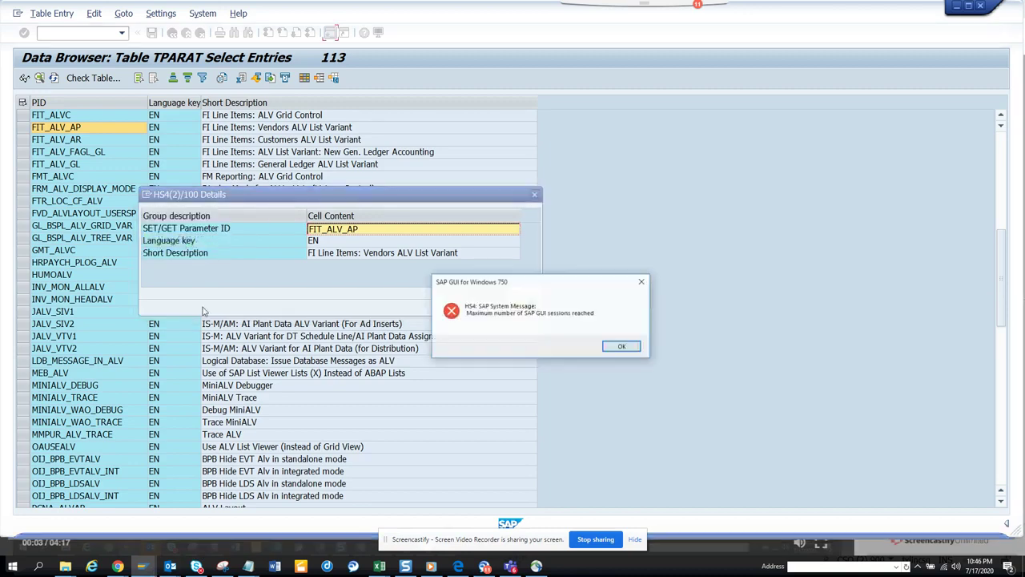
click(638, 348)
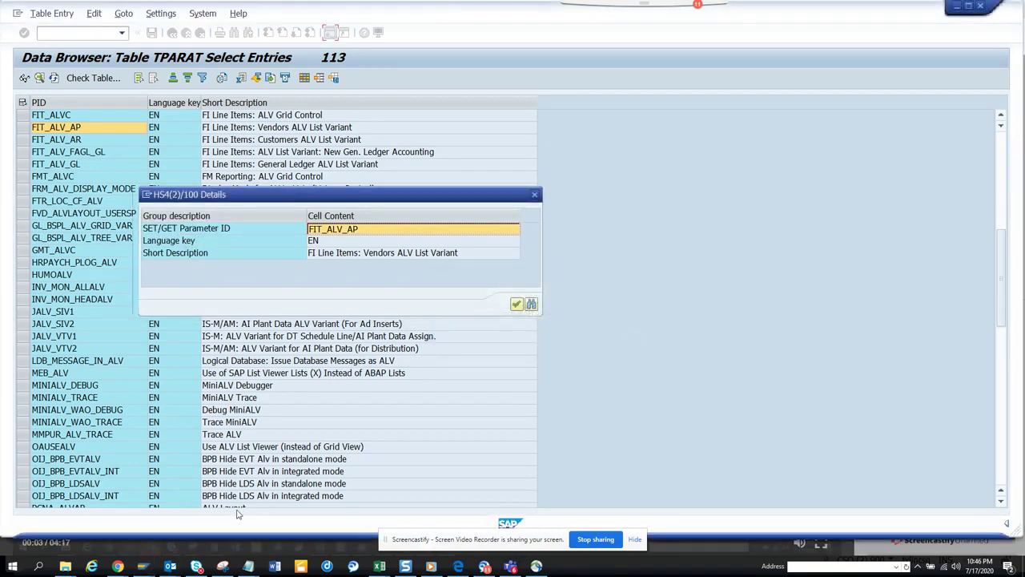
Switch to the free SAP Easy Access session, run transaction SU3 and show the user profile's parameters
mouse_move(144, 567)
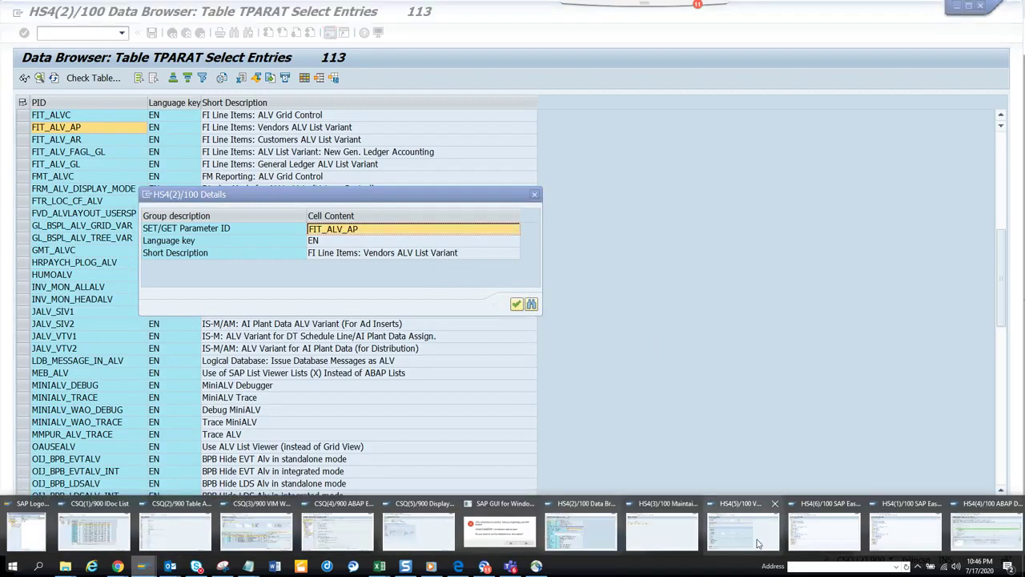
click(821, 537)
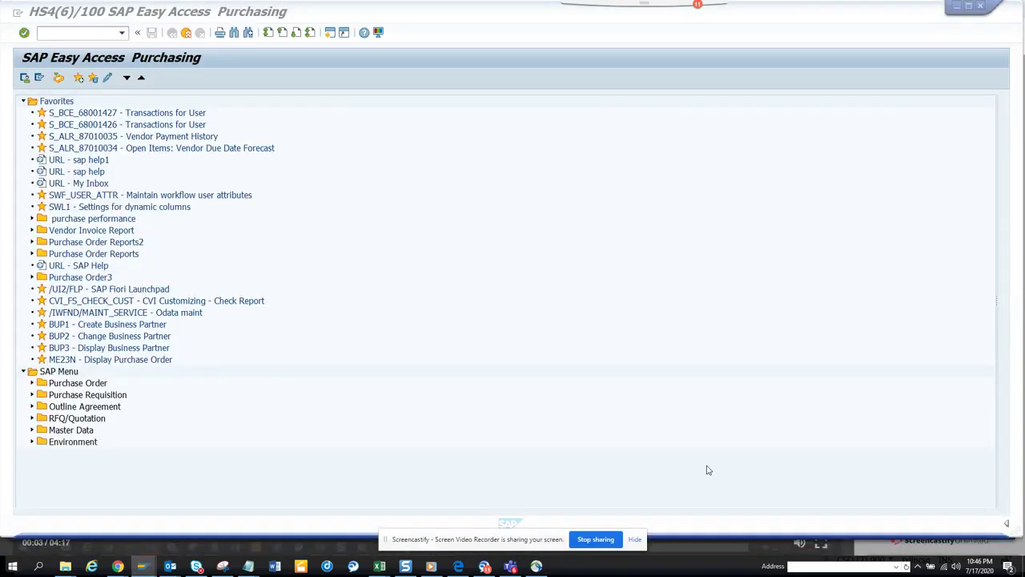
click(82, 37)
text(su3)
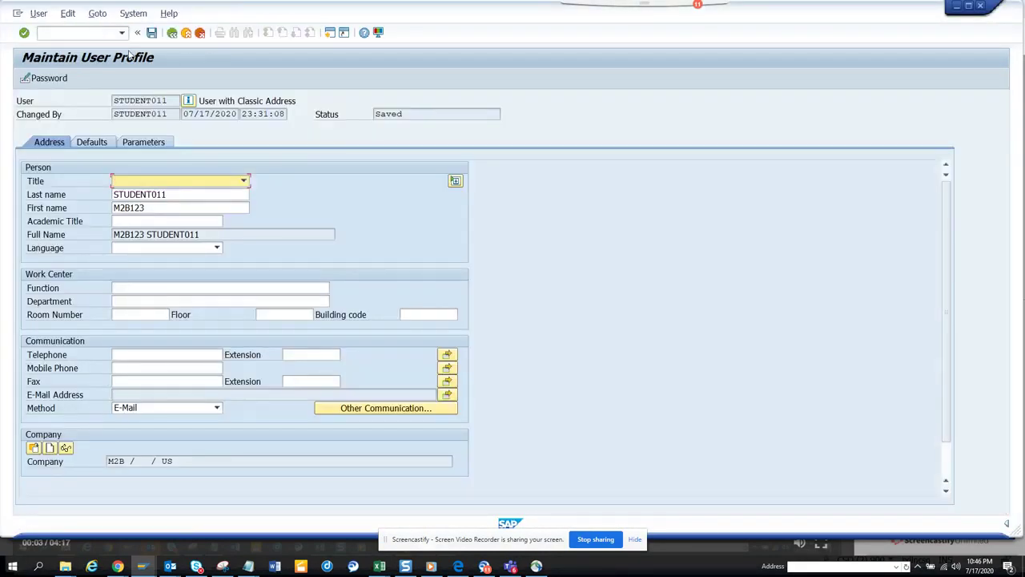
click(160, 141)
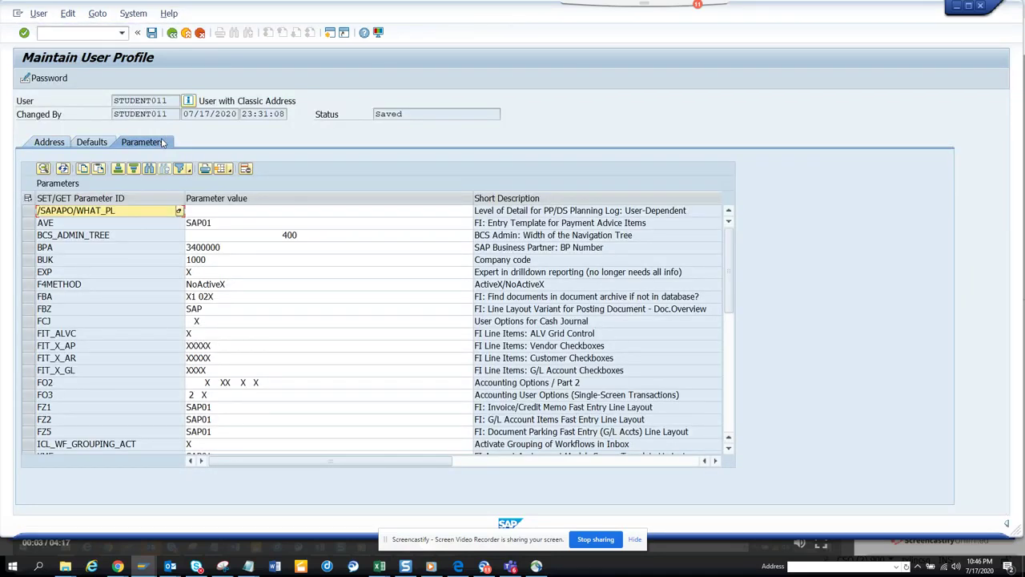
Add parameter FIT_ALV_AP with the value TEST in the first empty row and save the user profile
click(726, 427)
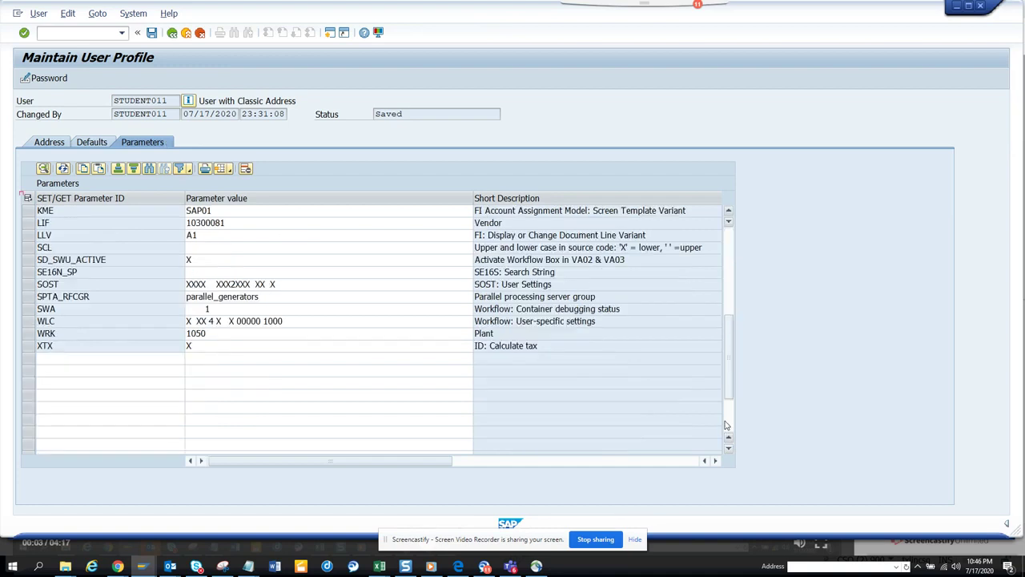
click(112, 359)
text(FIT_ALV_AP)
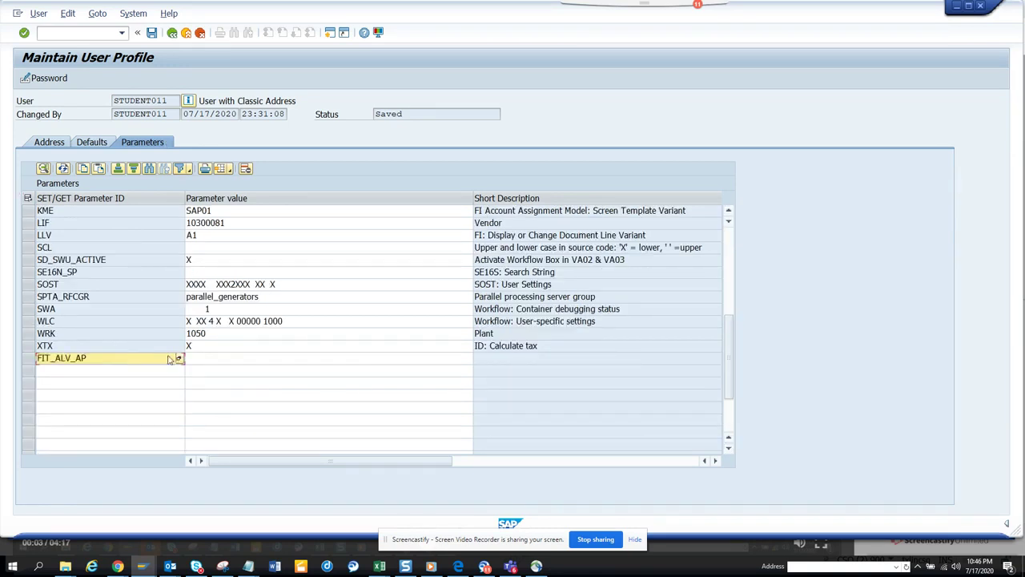
click(220, 364)
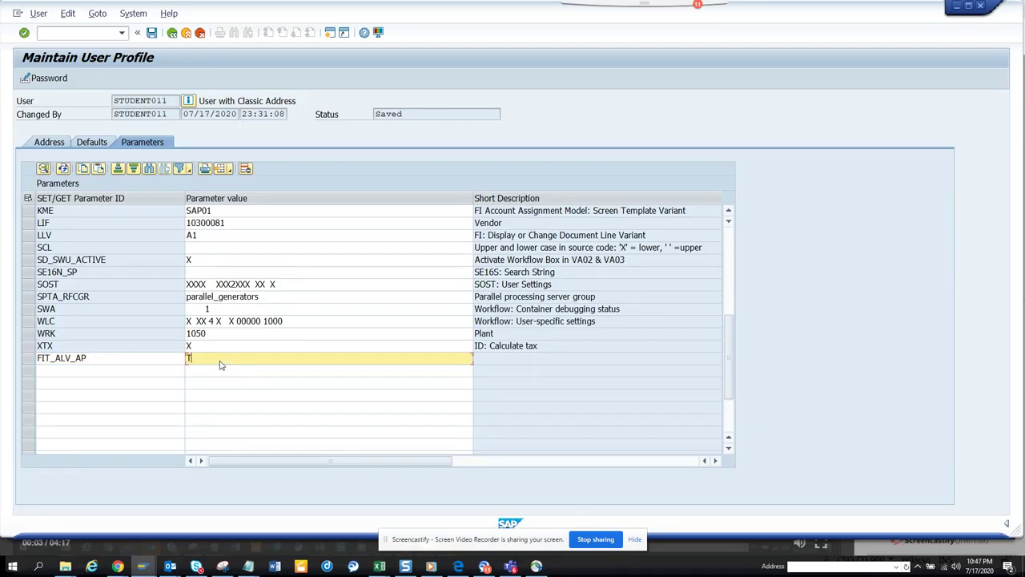
text(TEST)
click(155, 37)
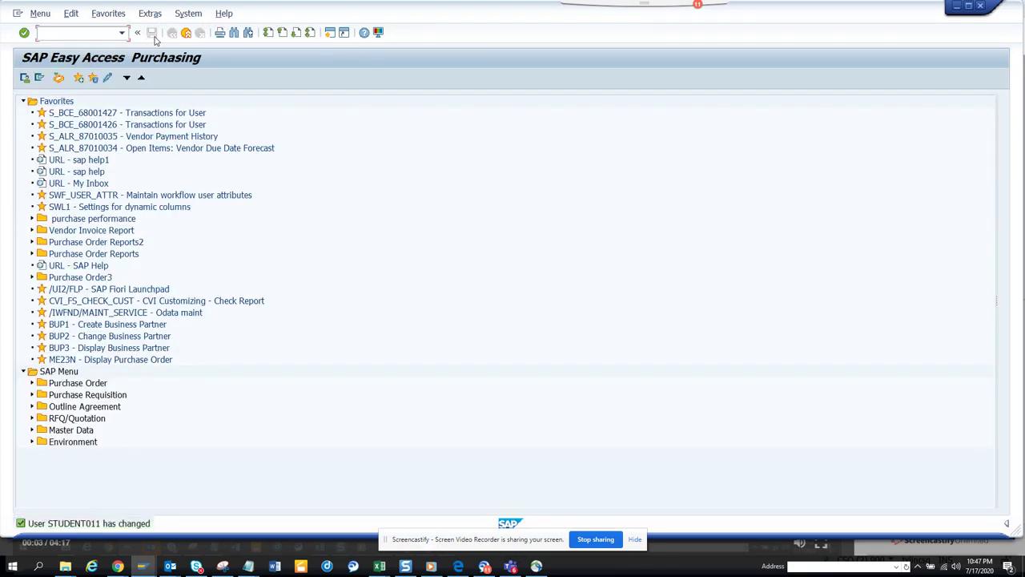
Return to the vendor line item session, restart transaction FBL1N and check the Layout field's default
key(alt+Tab)
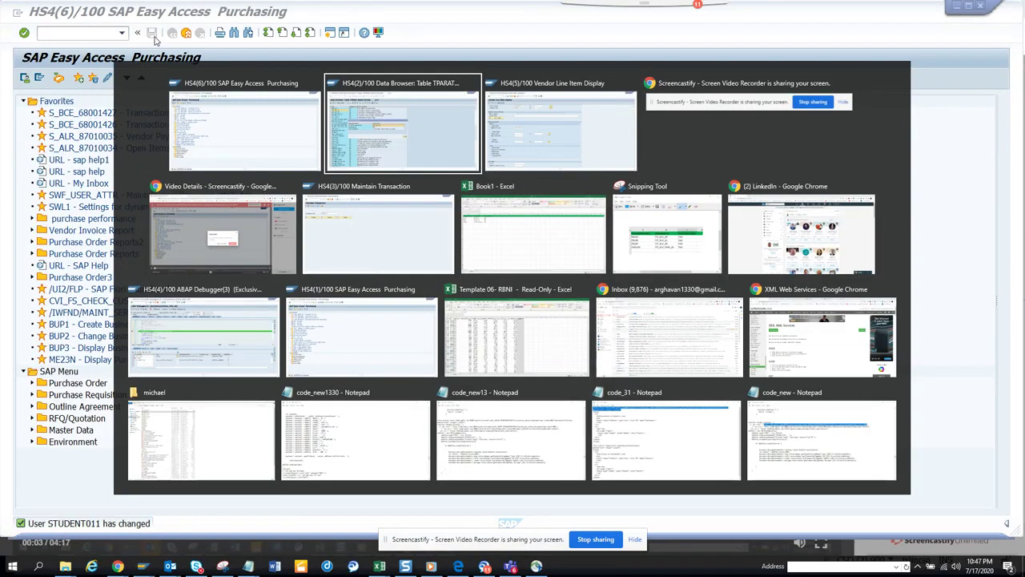
key(alt+Tab)
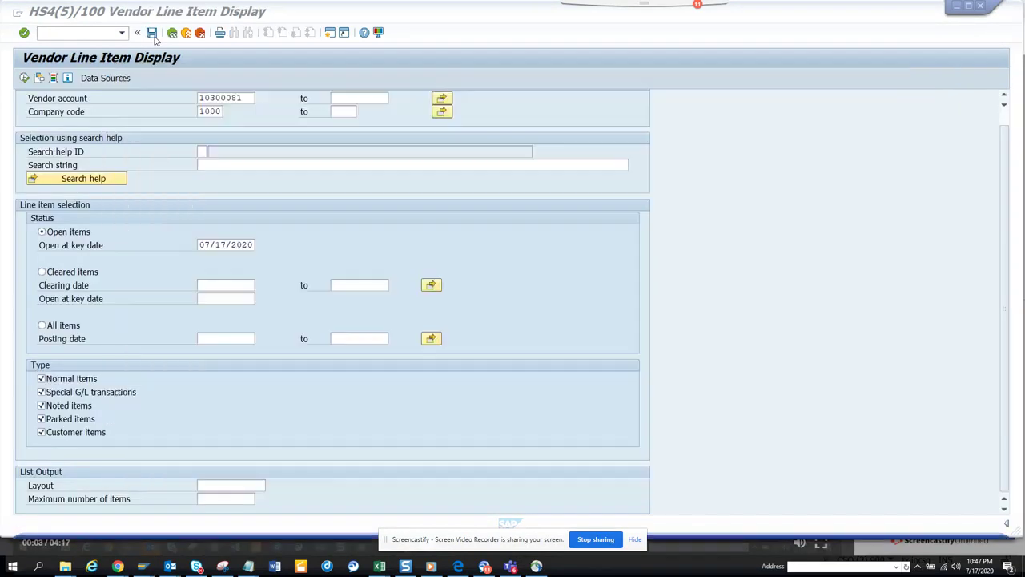
click(171, 32)
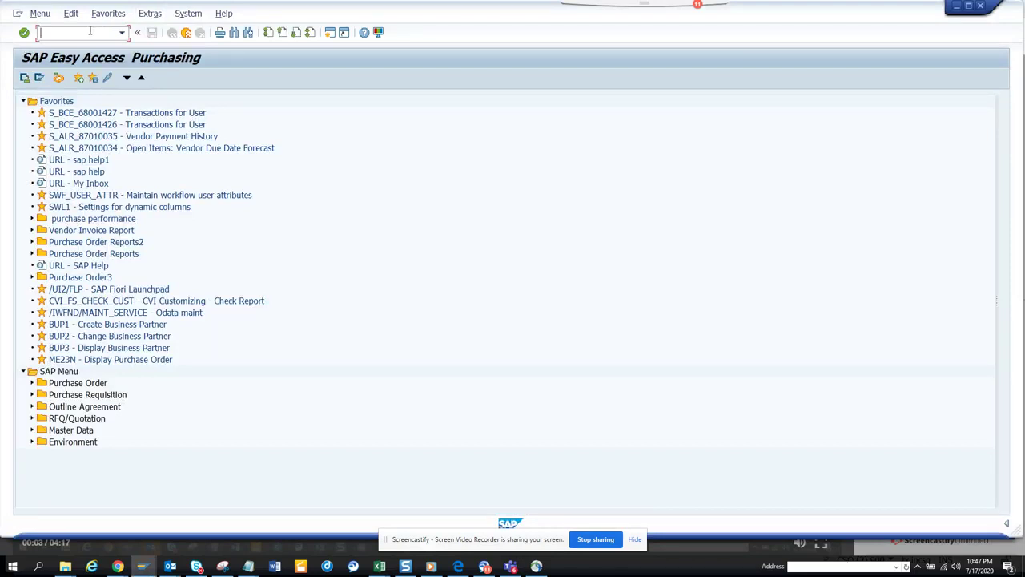
text(fbl1n)
key(Return)
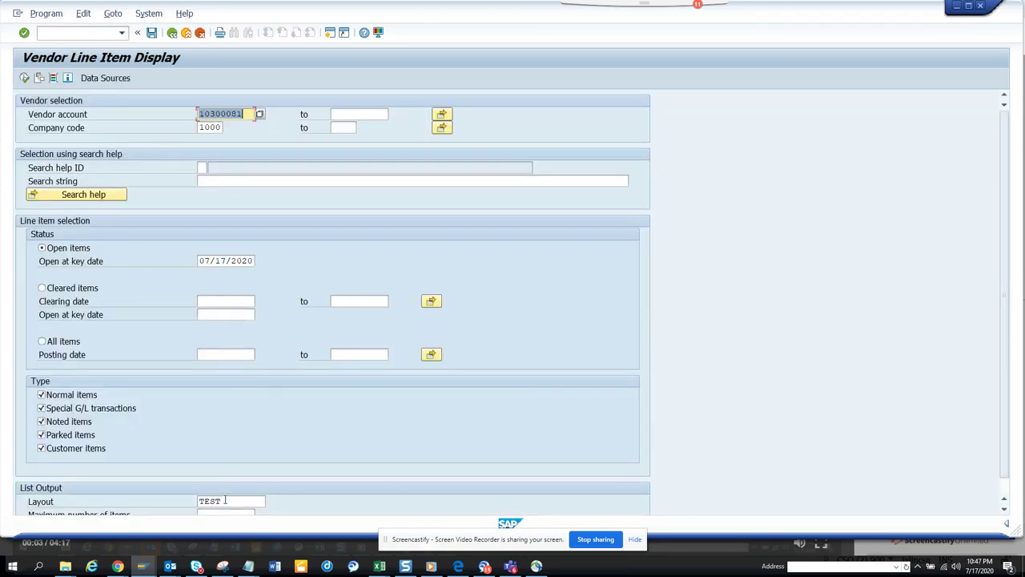
click(223, 500)
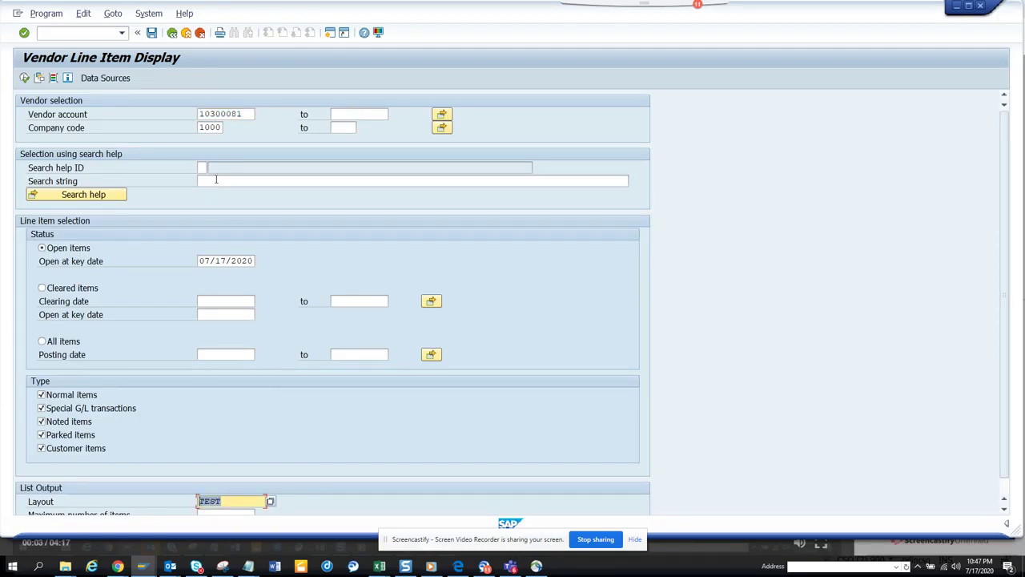
Leave the vendor line item display and open the G/L account line item display with transaction FBL3N
click(172, 35)
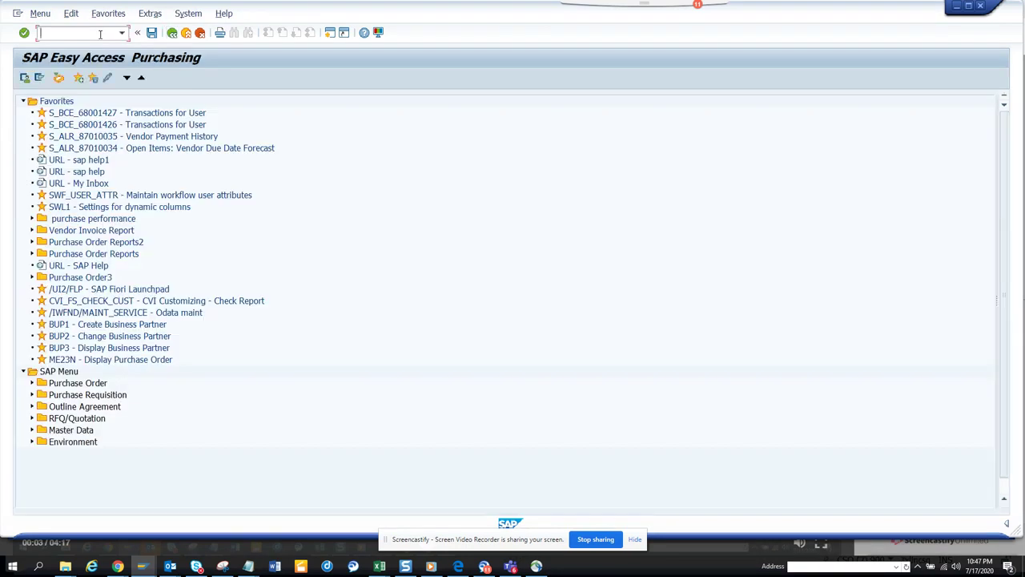
click(100, 36)
text(f)
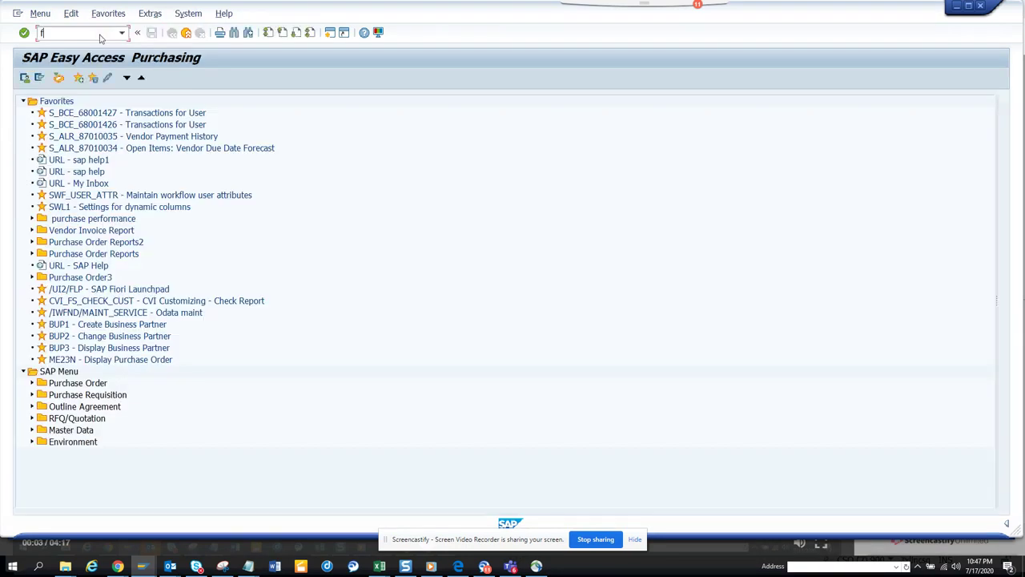
text(bl3n)
key(Return)
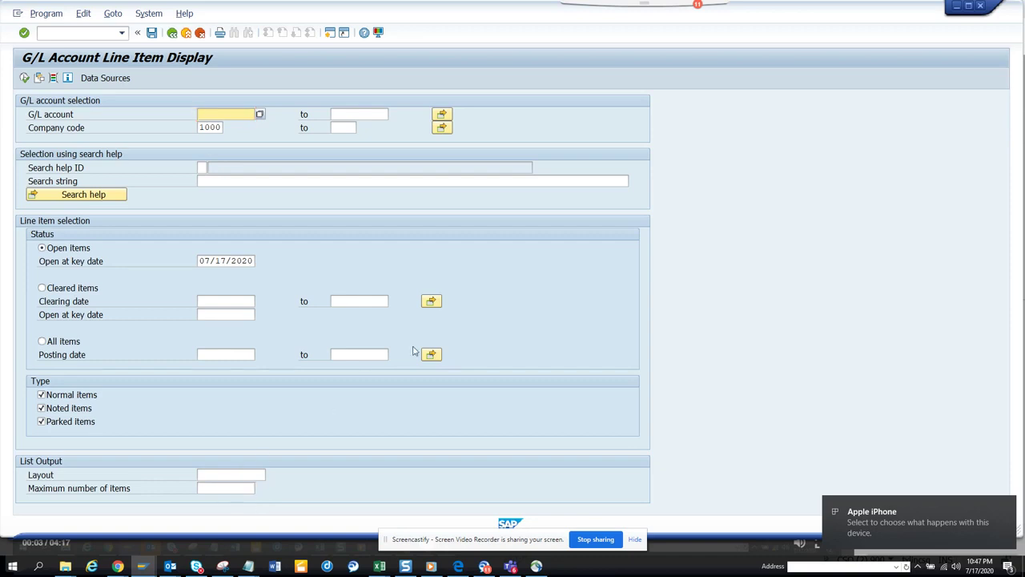
Switch to the session used for the user profile, reopen SU3 and show the empty rows of its parameter list
key(alt+Tab)
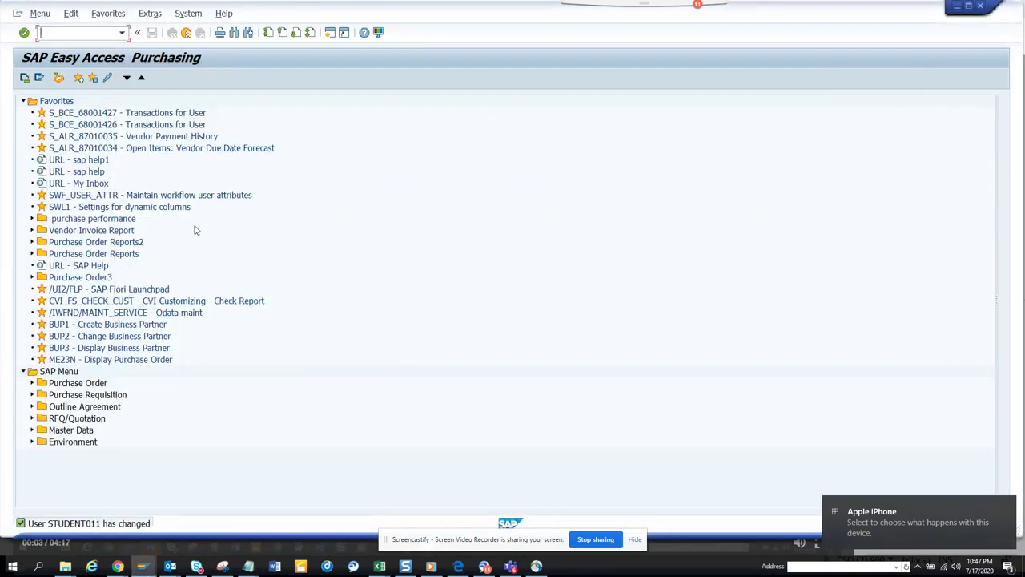
text(su3)
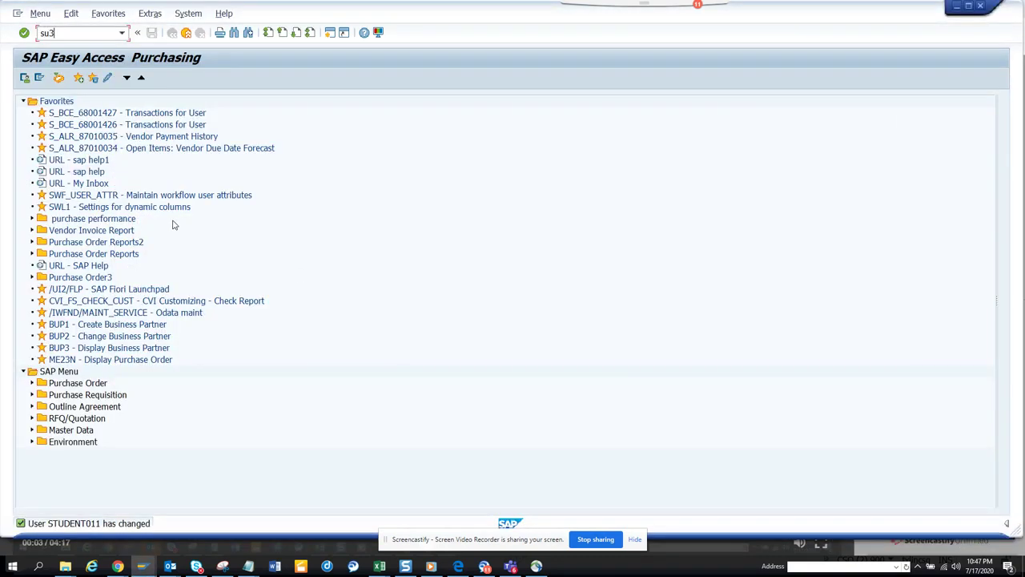
key(Return)
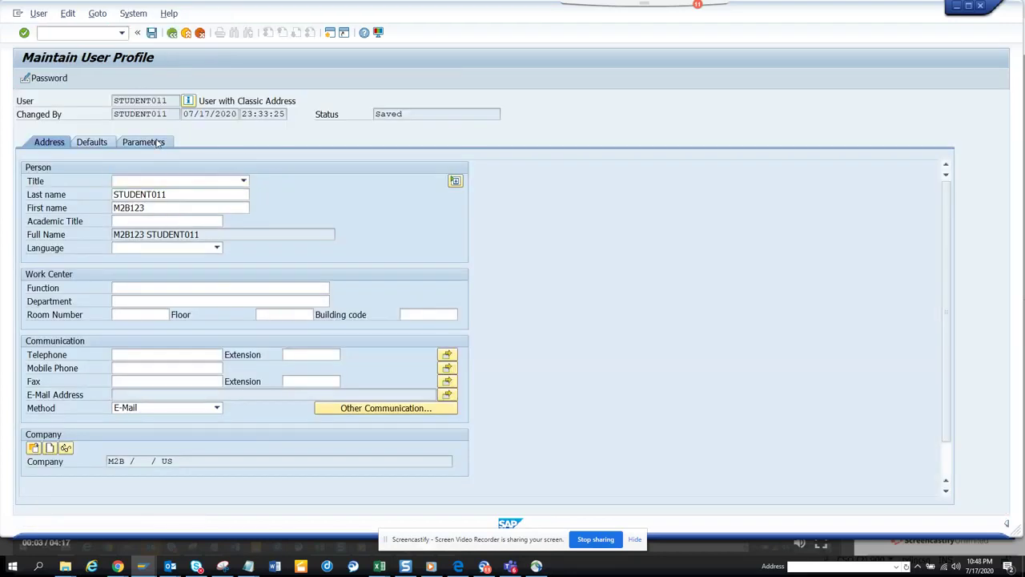
click(159, 142)
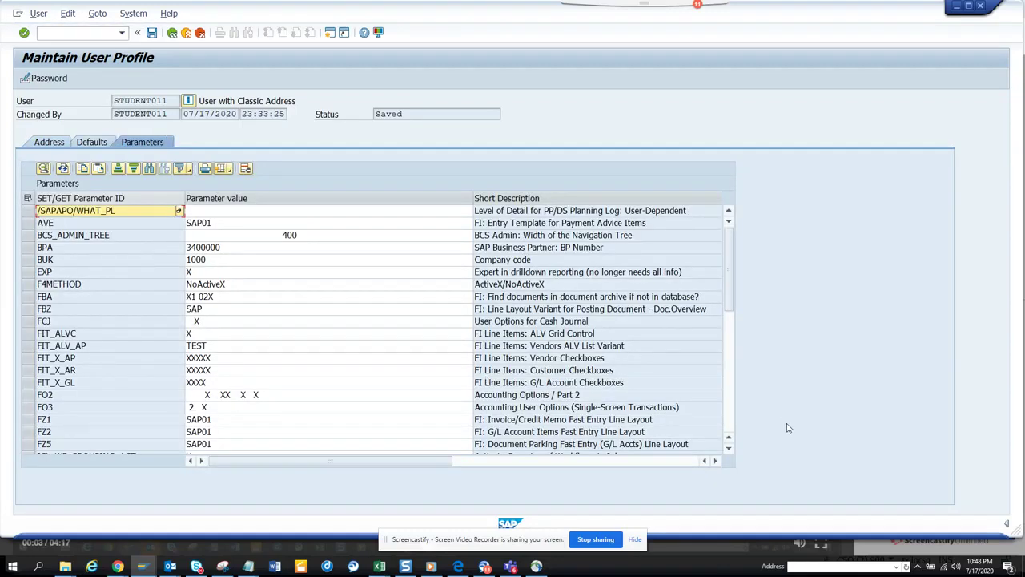
scroll(486, 418, down, 5)
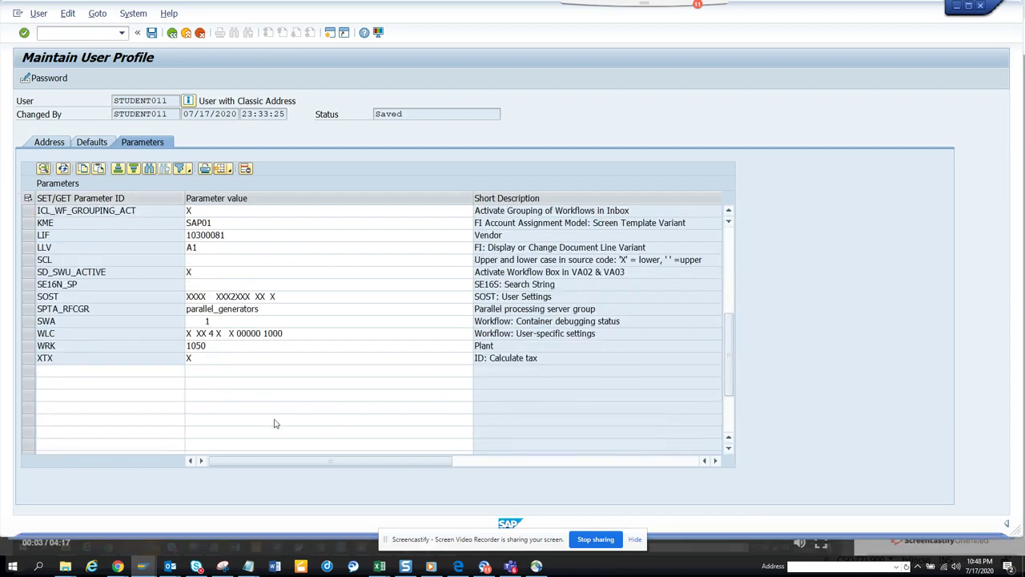
Return to the TPARAT table session, close the FIT_ALV_AP details and copy the parameter ID FIT_ALV_GL
key(alt+Tab)
key(alt+Tab)
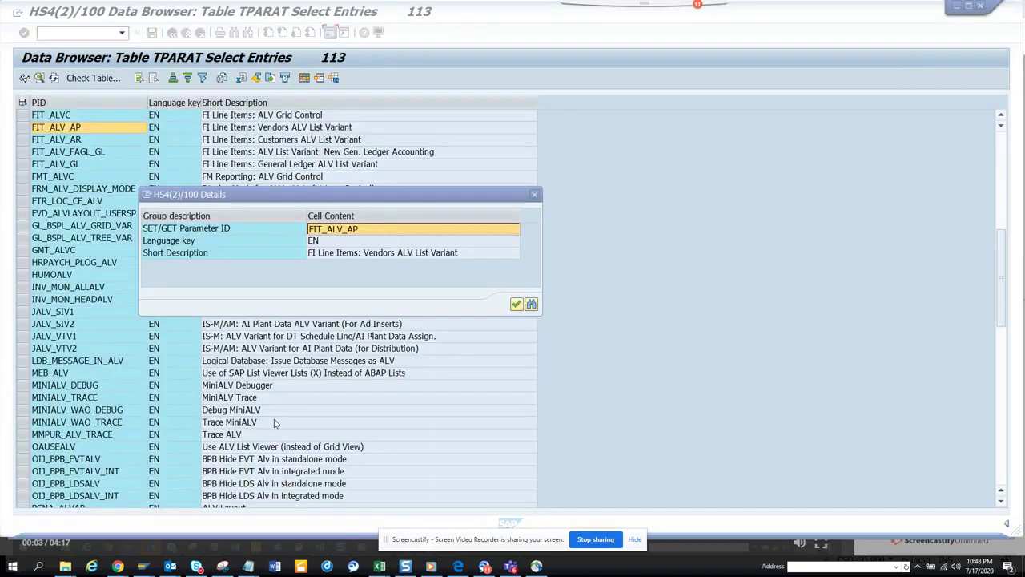
click(63, 169)
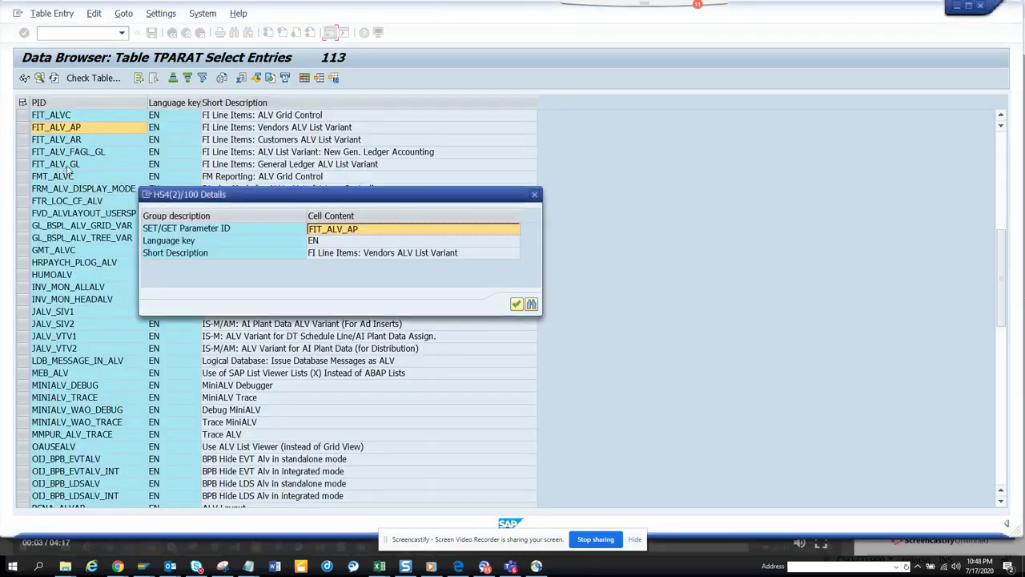
click(535, 195)
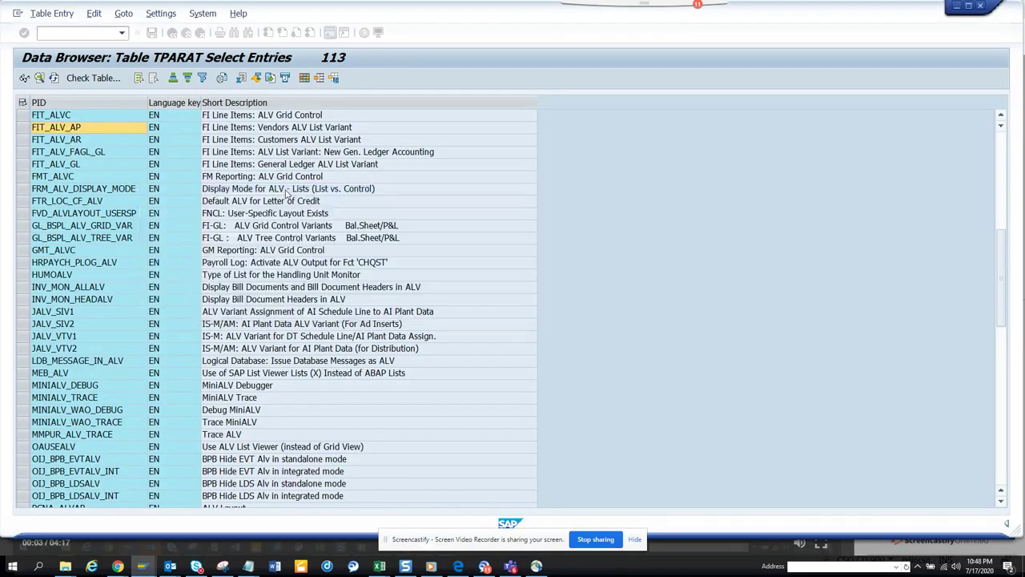
click(114, 165)
click(114, 166)
Return to the user profile session, add parameter FIT_ALV_GL with value TEST in the first empty row, and save the profile
key(alt+Tab)
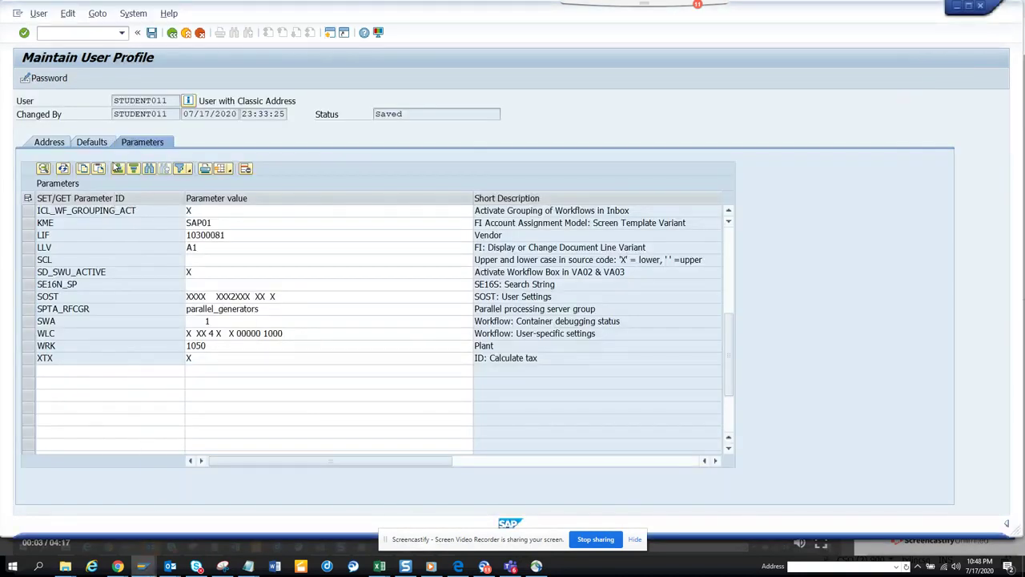
click(74, 372)
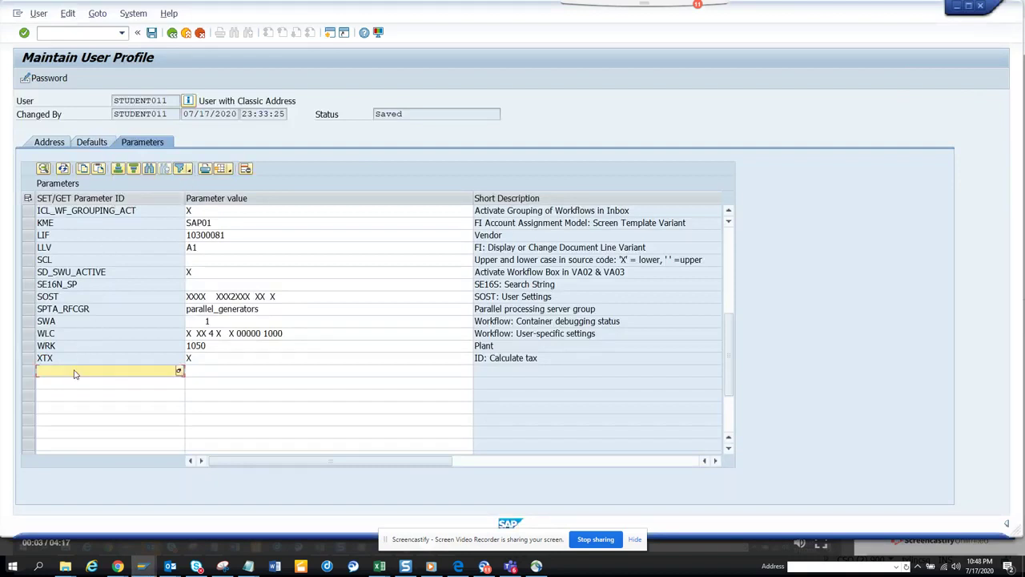
text(FIT_ALV_GL)
key(Tab)
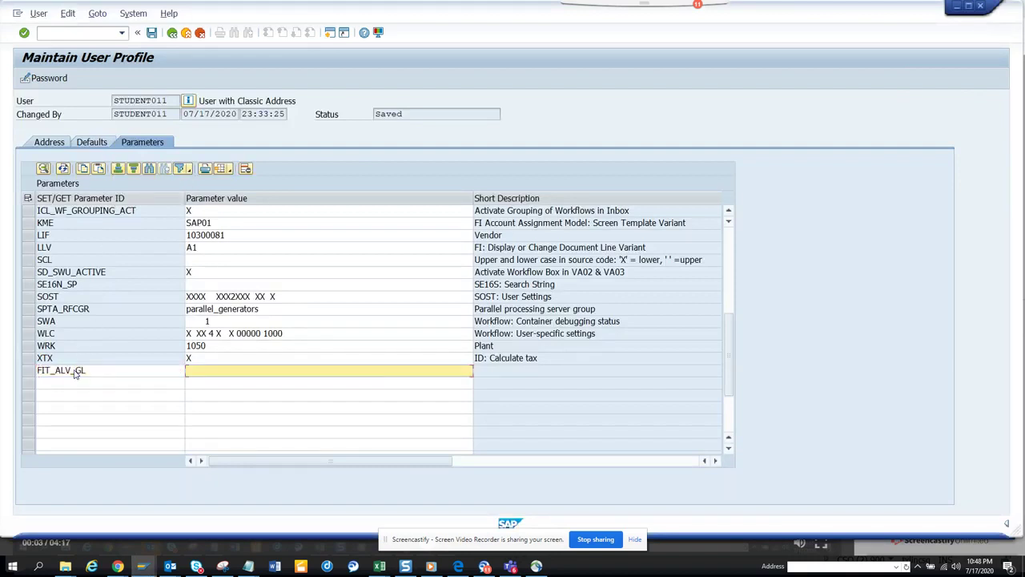
text(TEST)
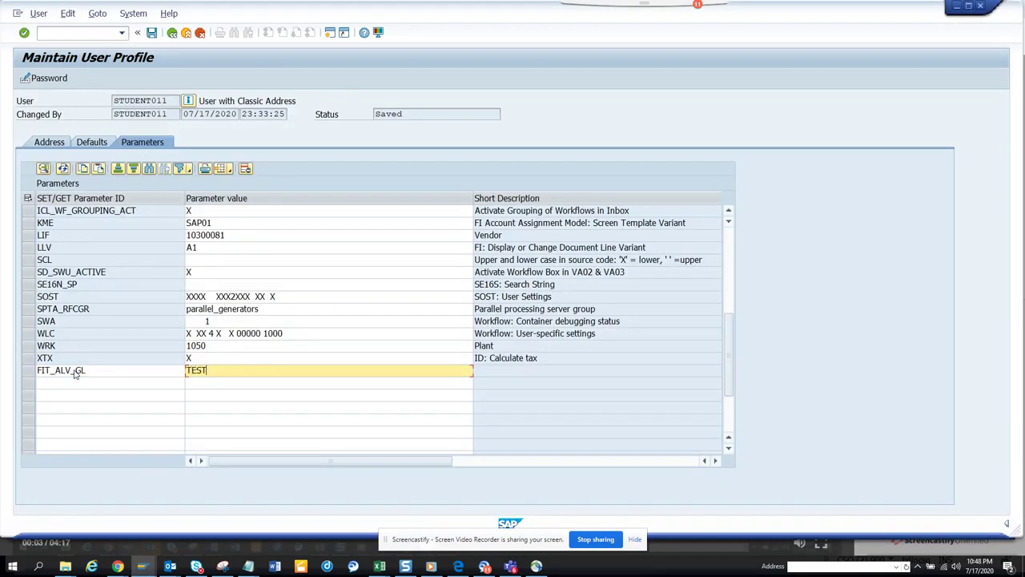
click(152, 32)
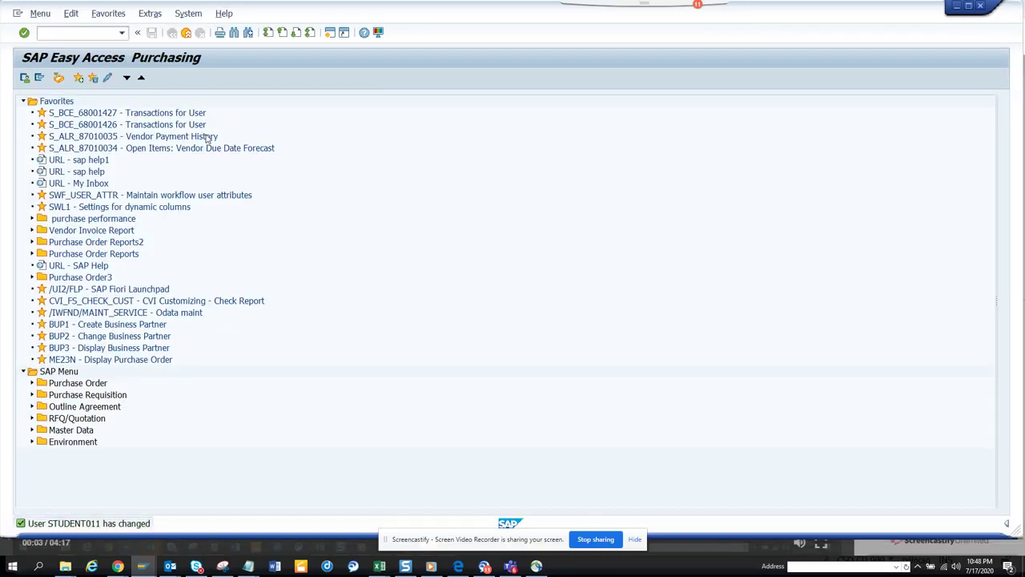
Switch to the G/L account line item session and restart transaction FBL3N to check the Layout field's default
key(alt+Tab)
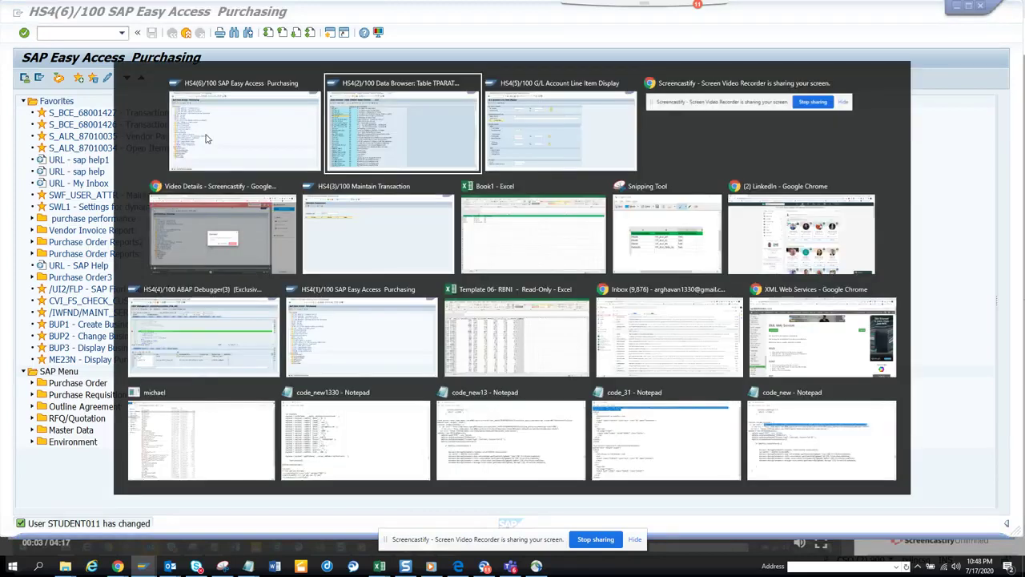
key(alt+Tab)
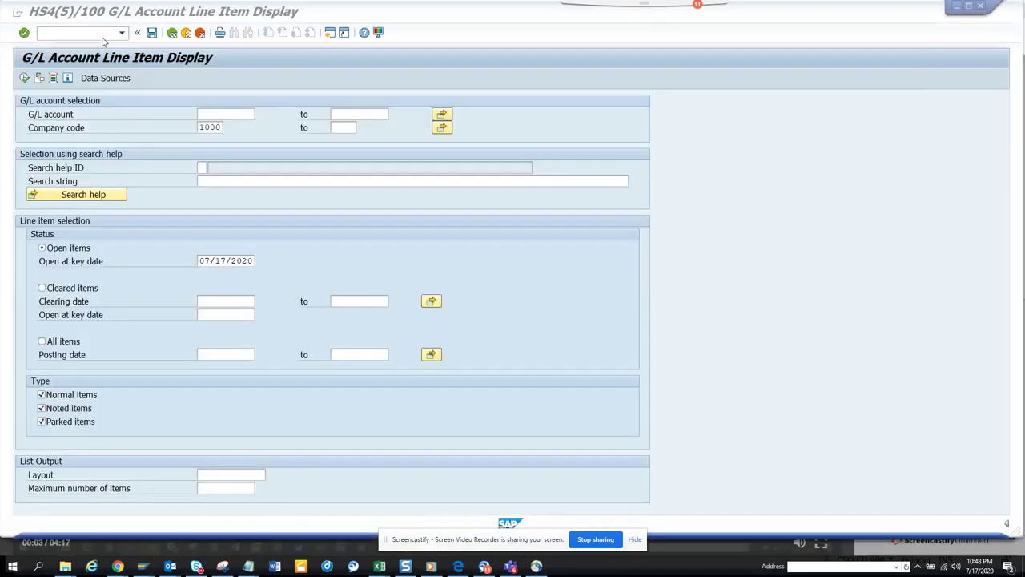
click(102, 42)
click(104, 33)
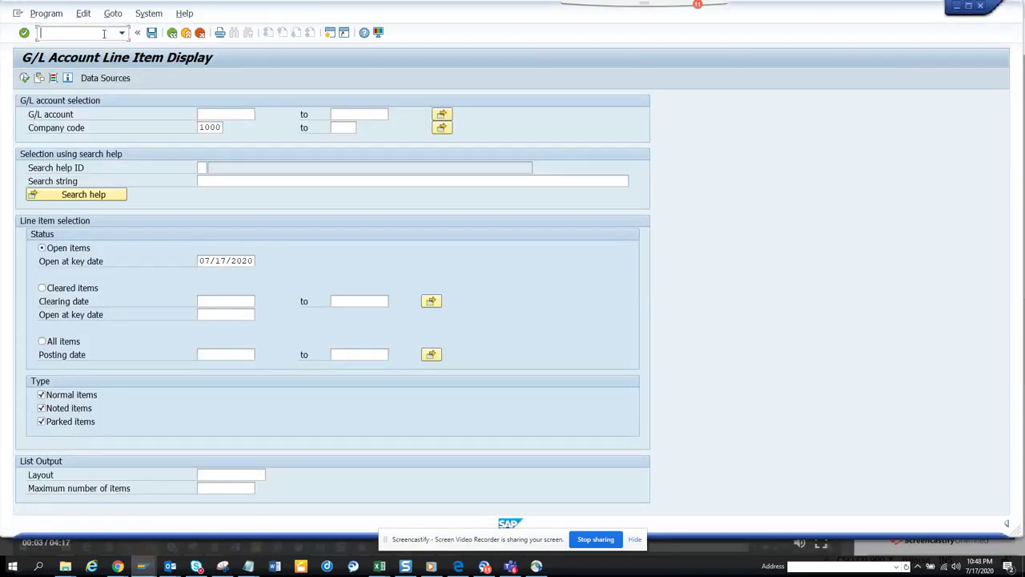
text(/nfbl3n)
key(Return)
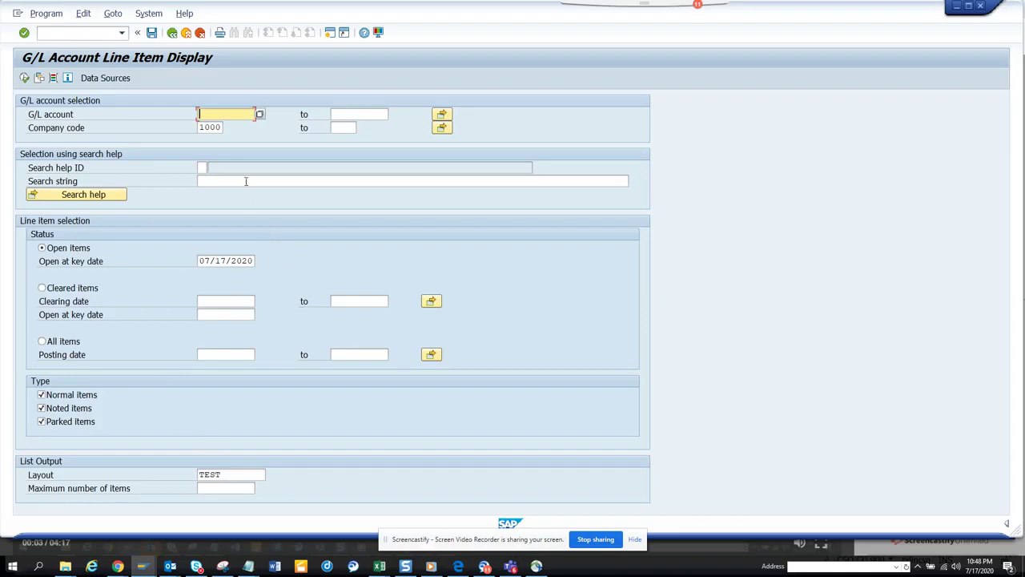
Open the customer line item display with transaction FBL5N and check its Layout field
click(99, 32)
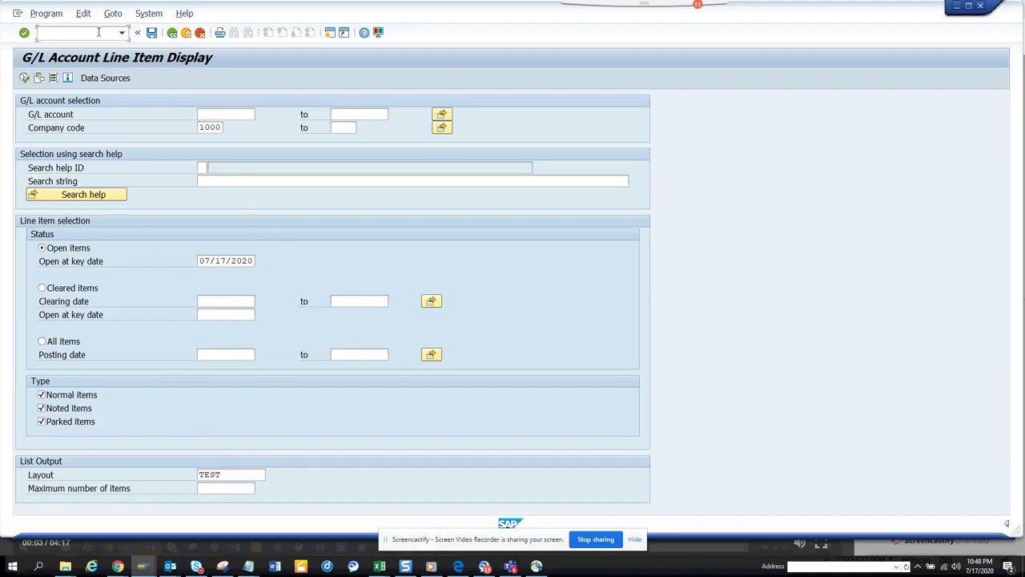
text(/nfbl5n)
key(Return)
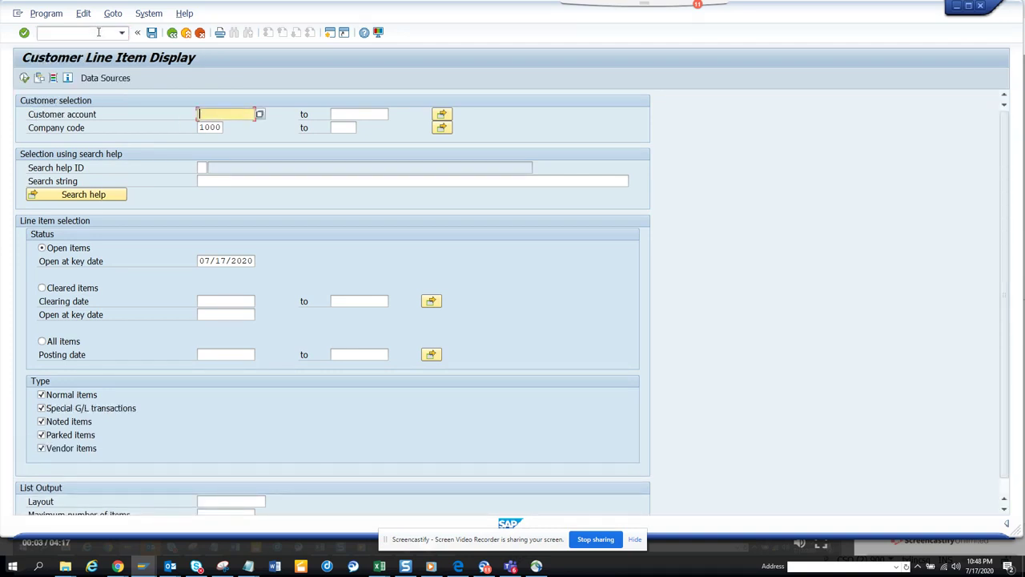
click(213, 500)
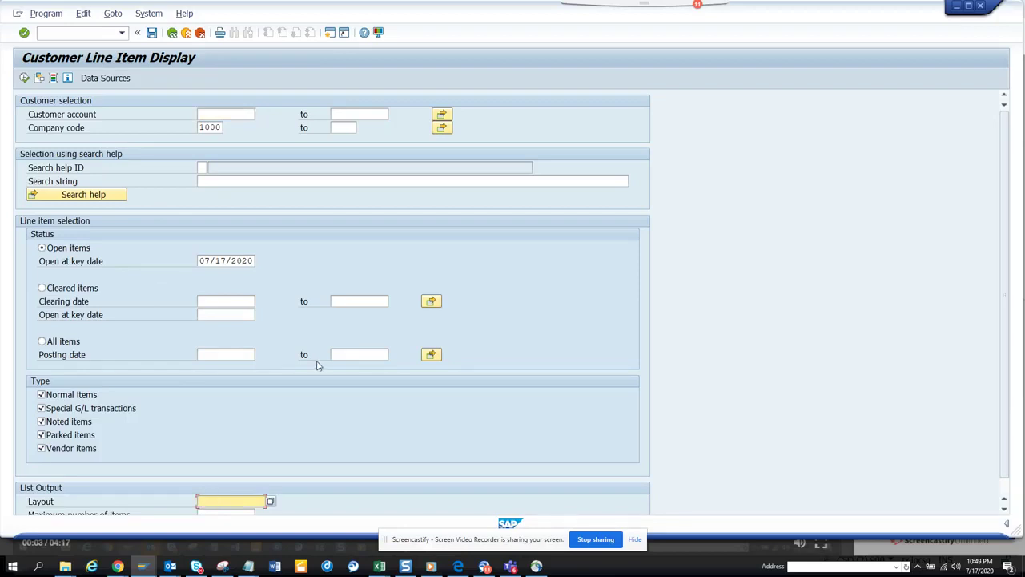
Copy parameter ID FIT_ALV_AR from the TPARAT table, add it to the SU3 user parameters with value TEST, and save
key(alt+Tab)
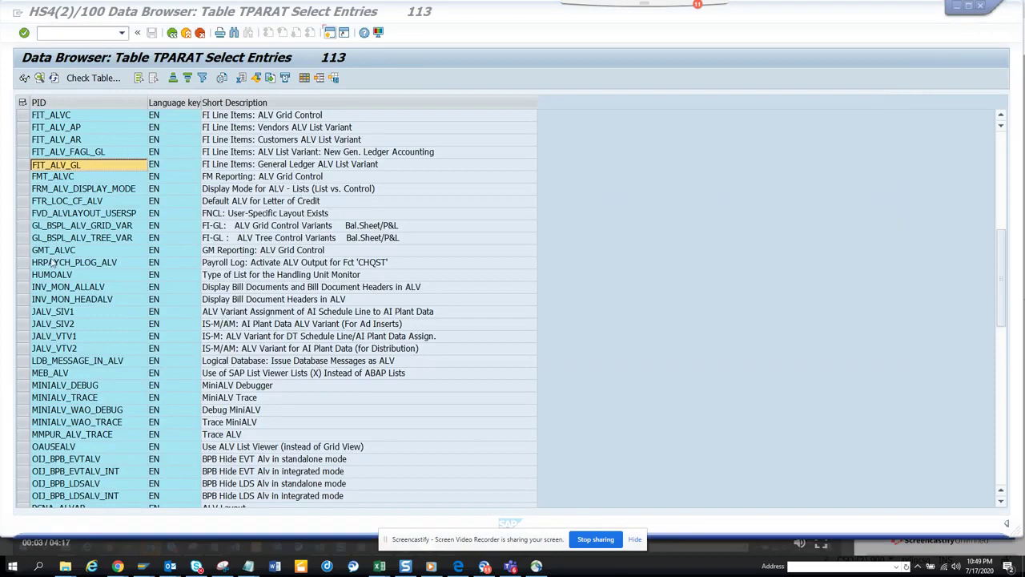
click(86, 142)
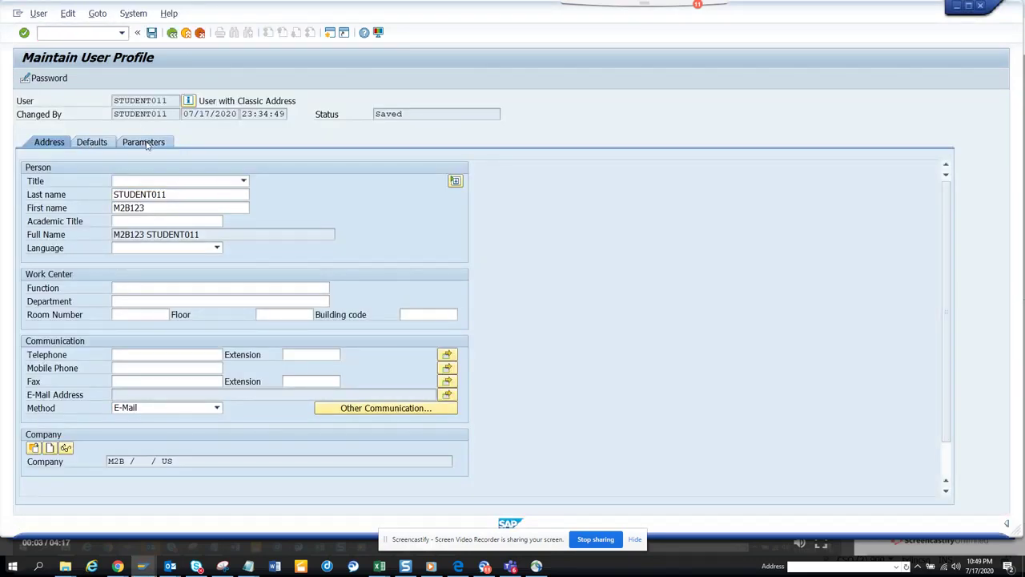
click(730, 394)
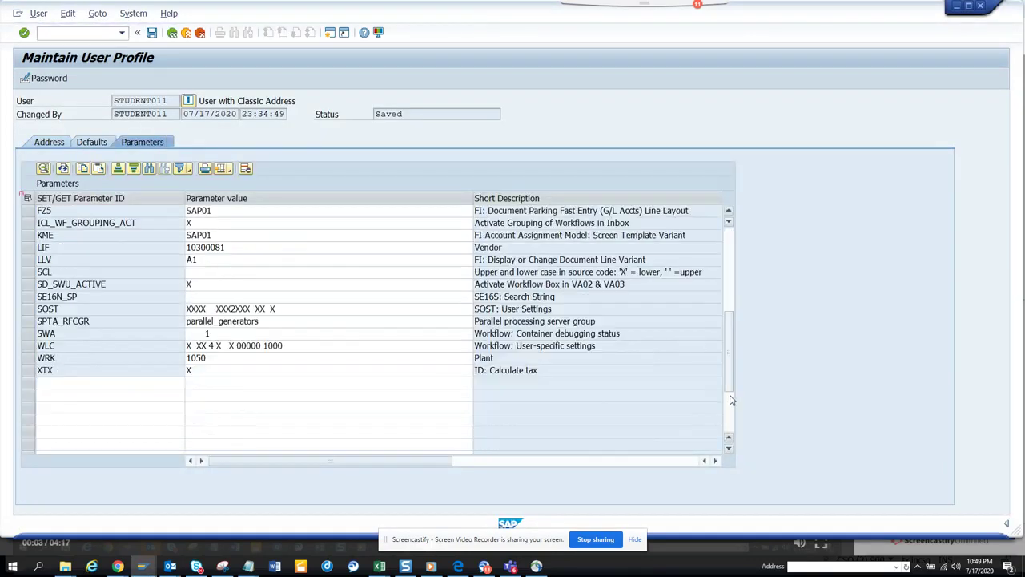
click(159, 385)
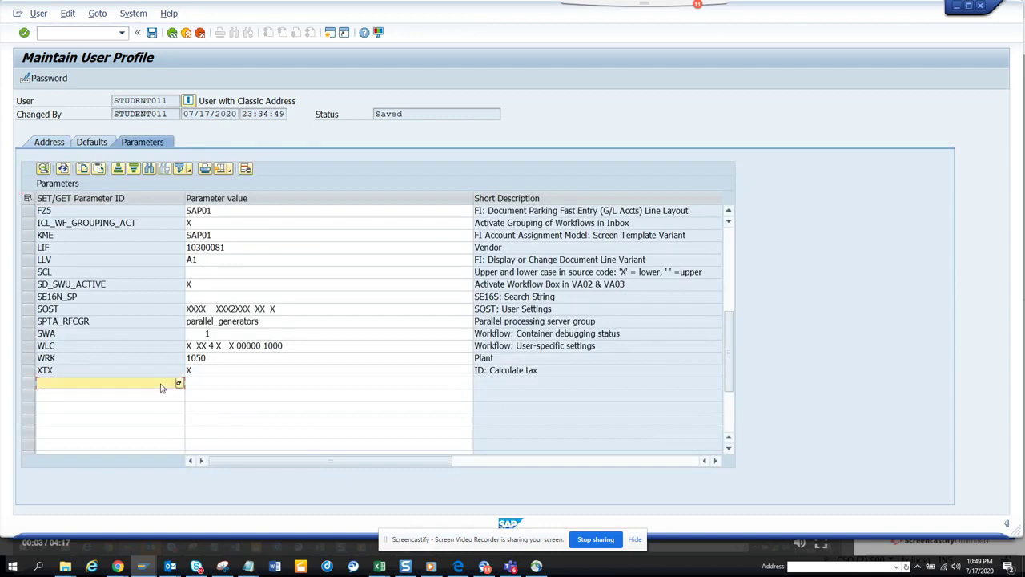
text(FIT_ALV_AR)
key(Tab)
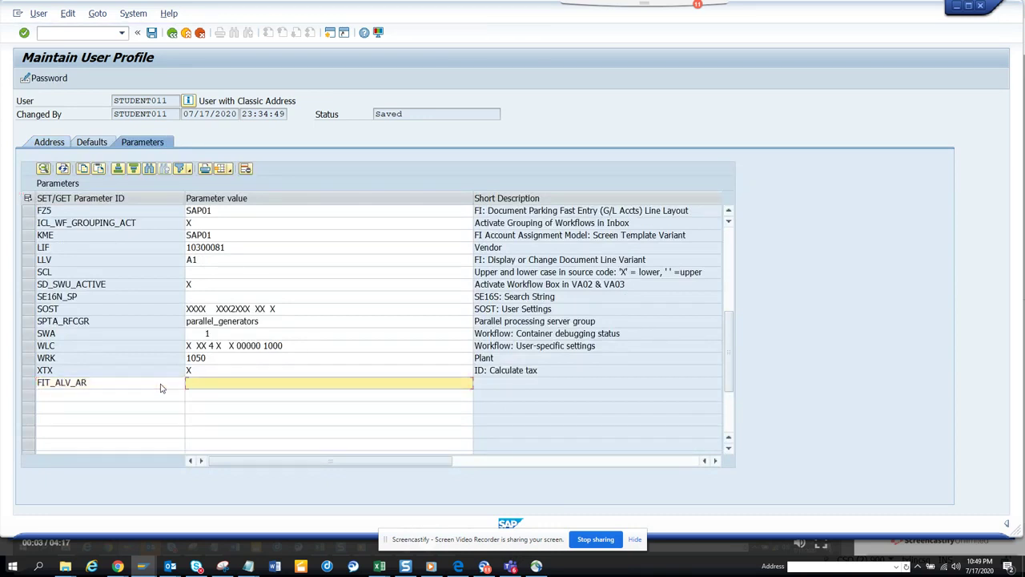
text(TEST)
click(152, 34)
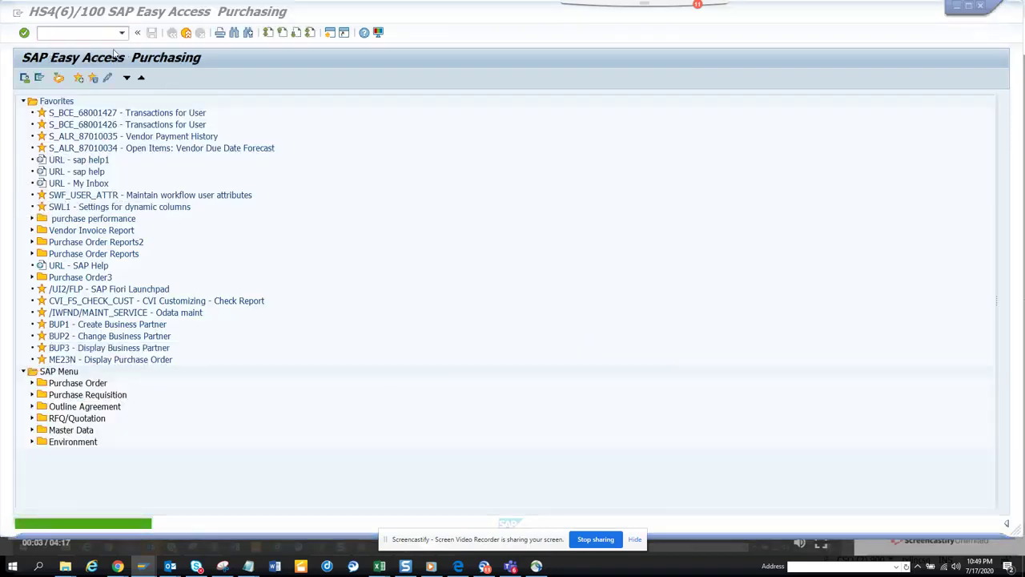
Switch back to the customer line item session and restart transaction FBL5N to check the Layout field's default
key(alt+Tab)
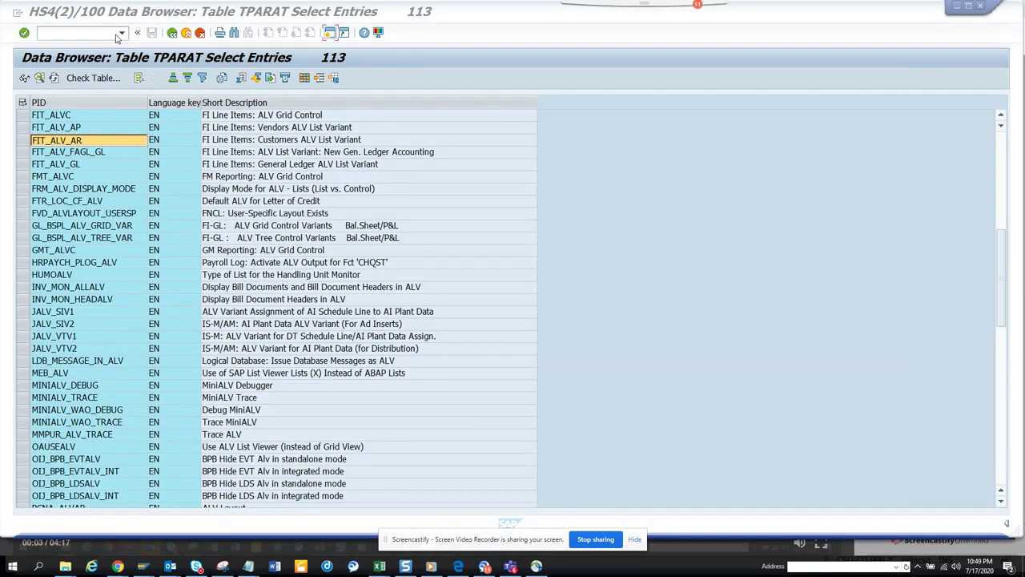
key(alt+Tab)
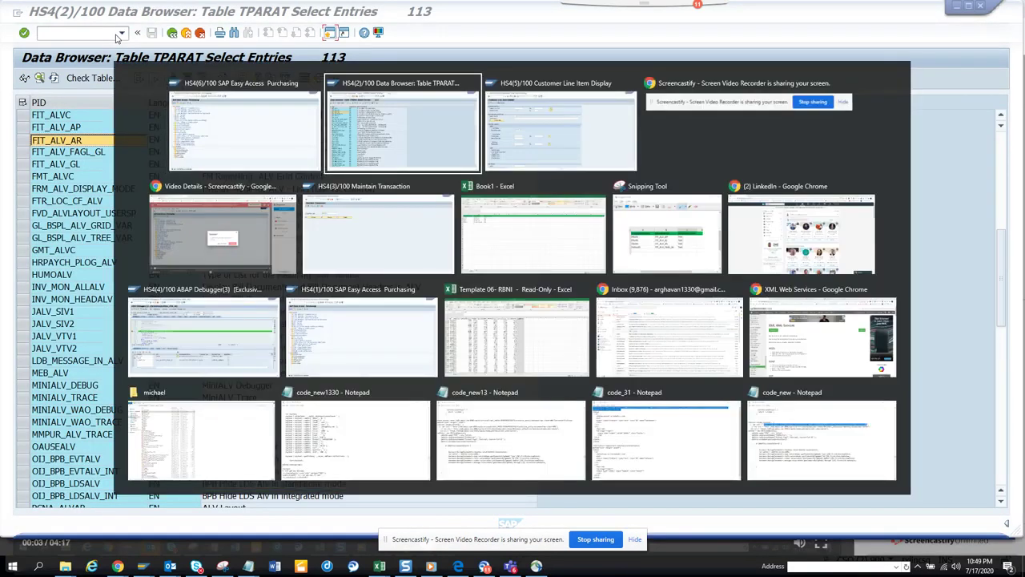
key(Tab)
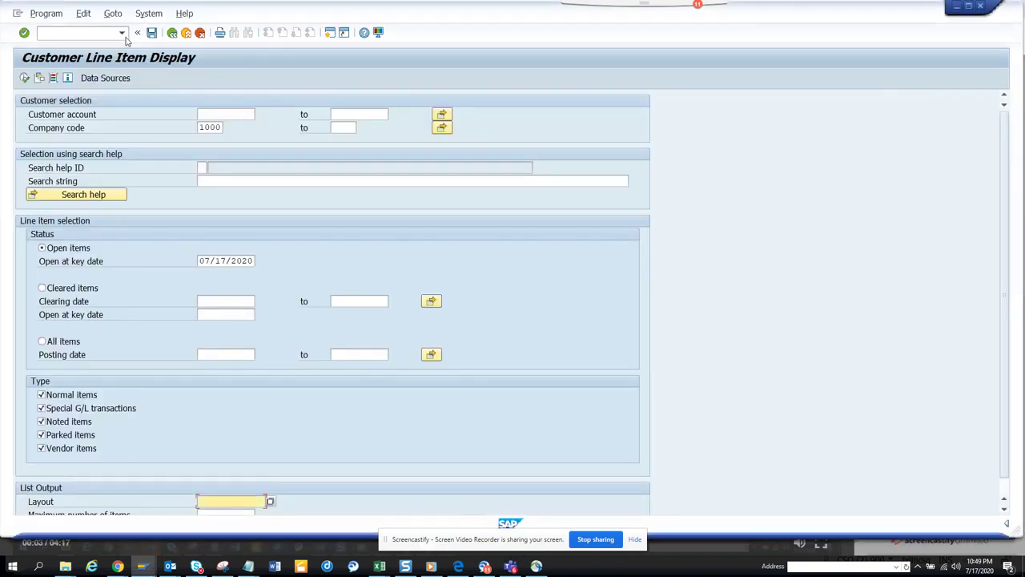
click(121, 33)
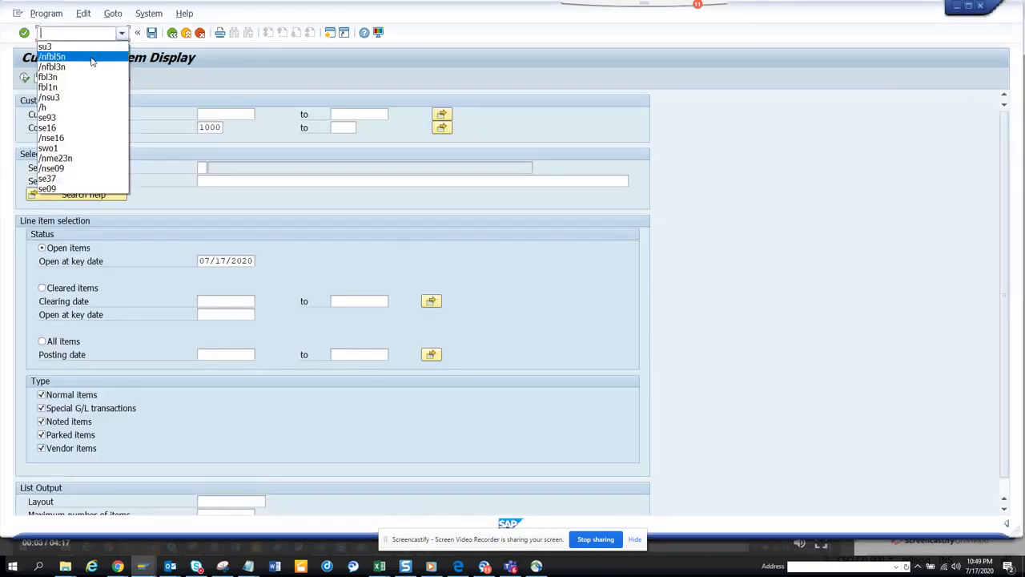
click(92, 58)
click(92, 34)
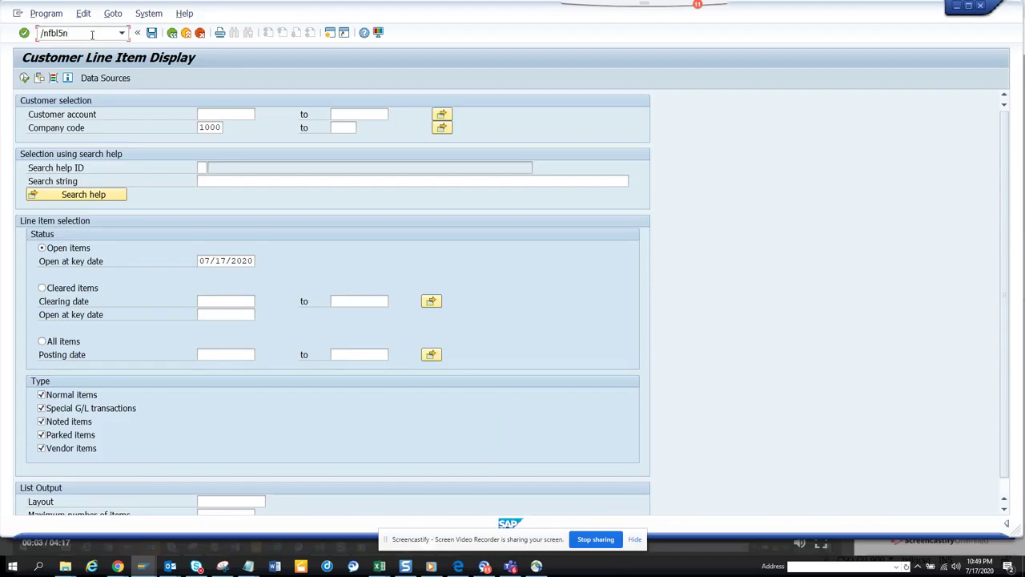
key(Return)
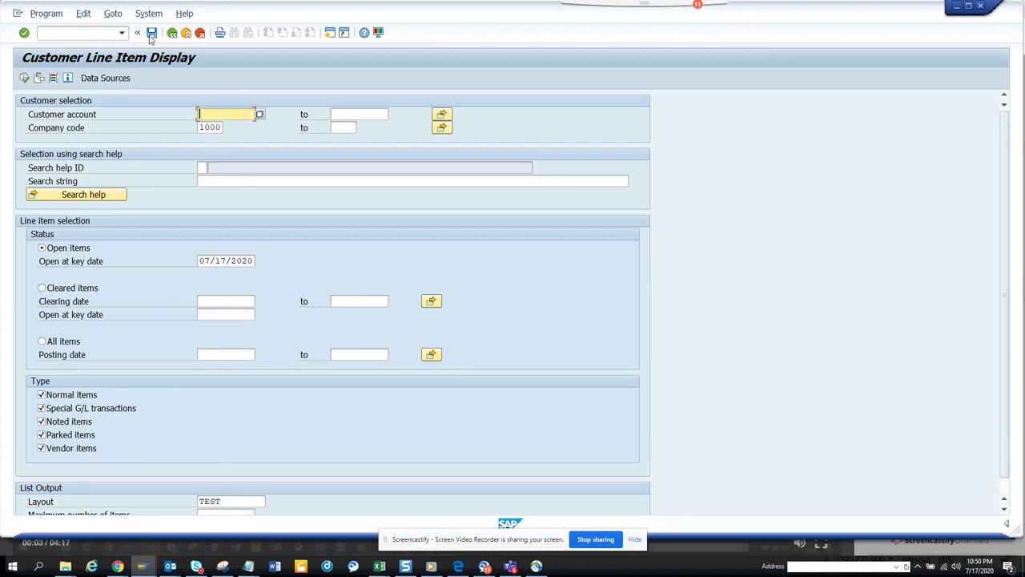
Leave the customer line item display, open SE93 and test transaction FAGLL03 to show its selection screen
click(173, 34)
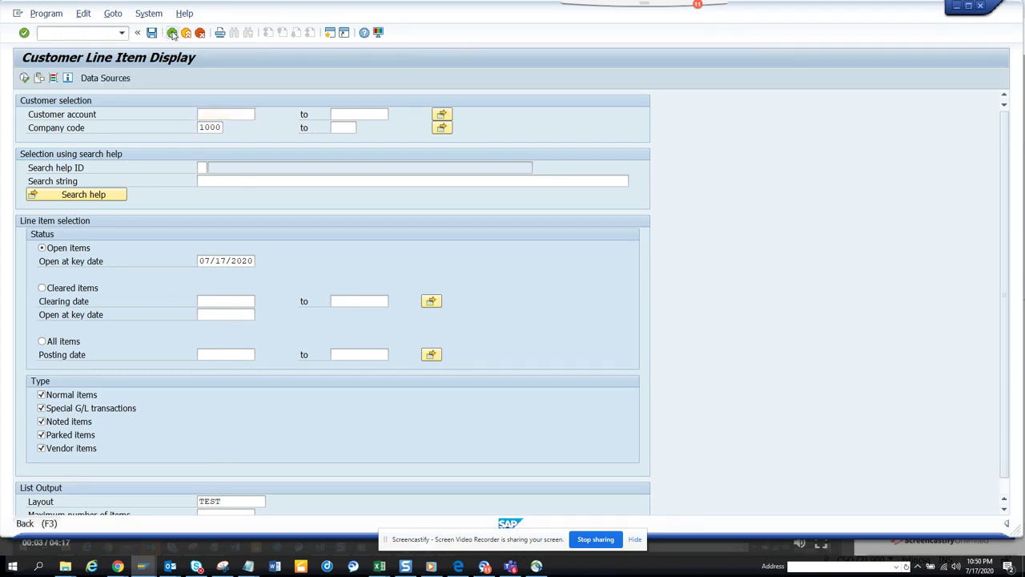
click(93, 34)
text(se93)
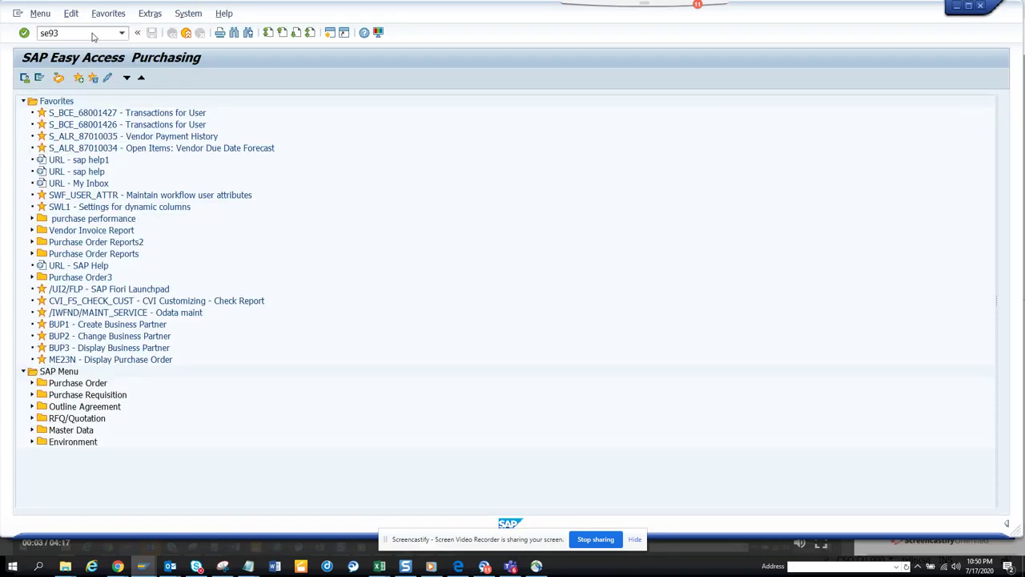
key(Return)
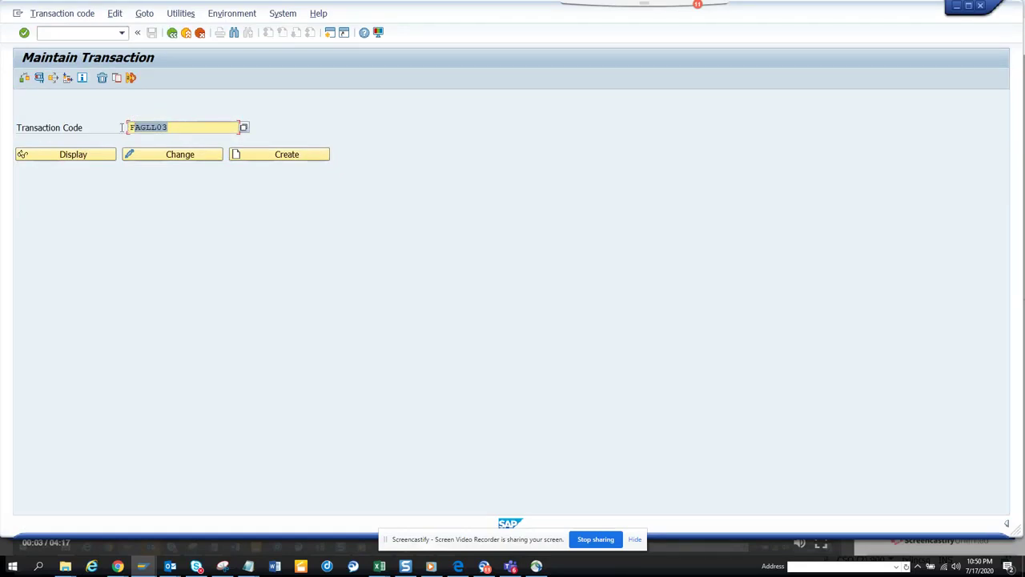
click(39, 78)
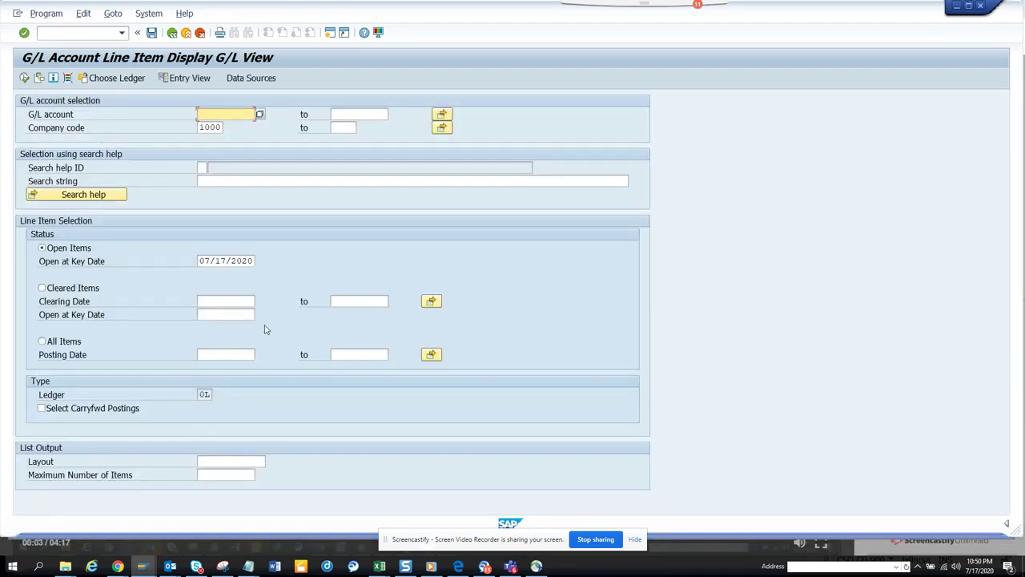
Return to the TPARAT table session and copy the parameter ID FIT_ALV_FAGL_GL
key(alt+Tab)
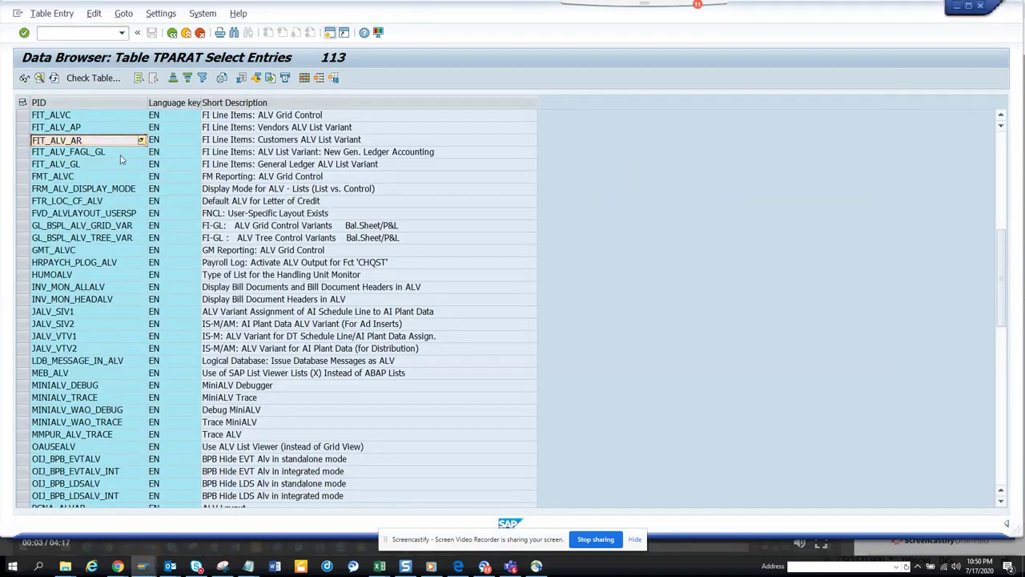
click(109, 151)
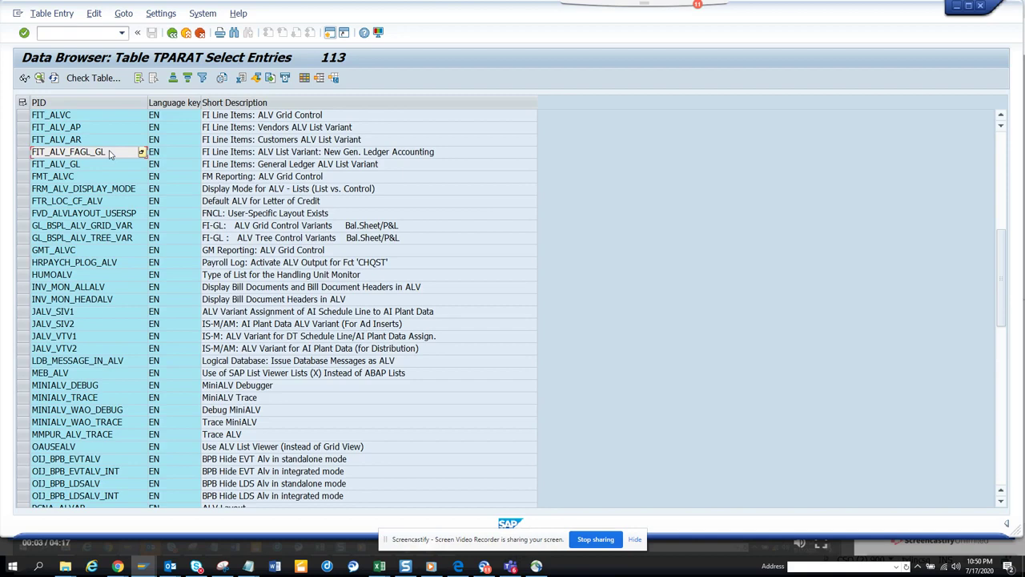
click(109, 153)
Switch to the SAP Easy Access session, start transaction SU3 and show the user profile's parameter list
key(alt+Tab)
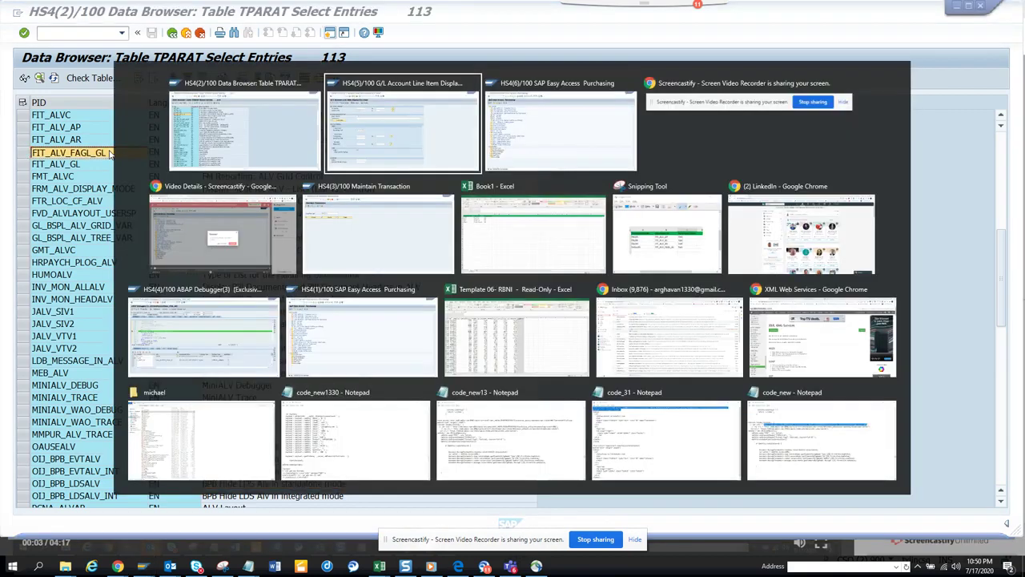
key(alt+Tab)
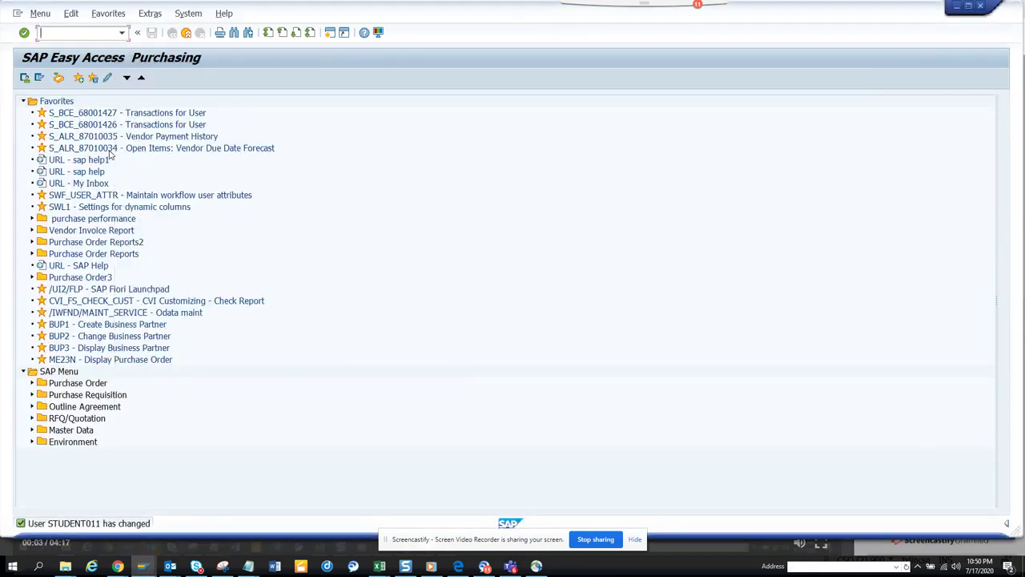
text(su3)
key(Return)
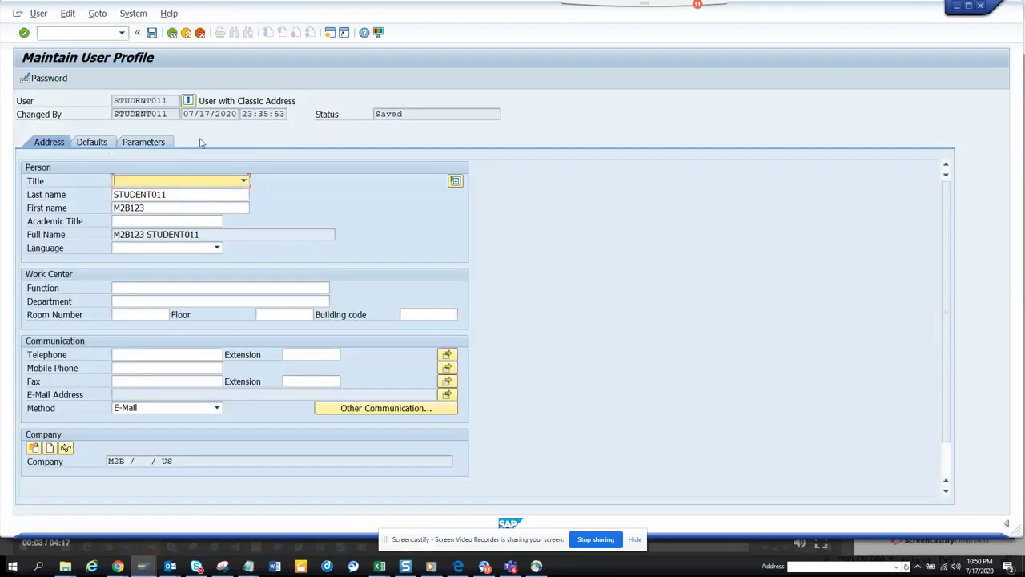
click(152, 141)
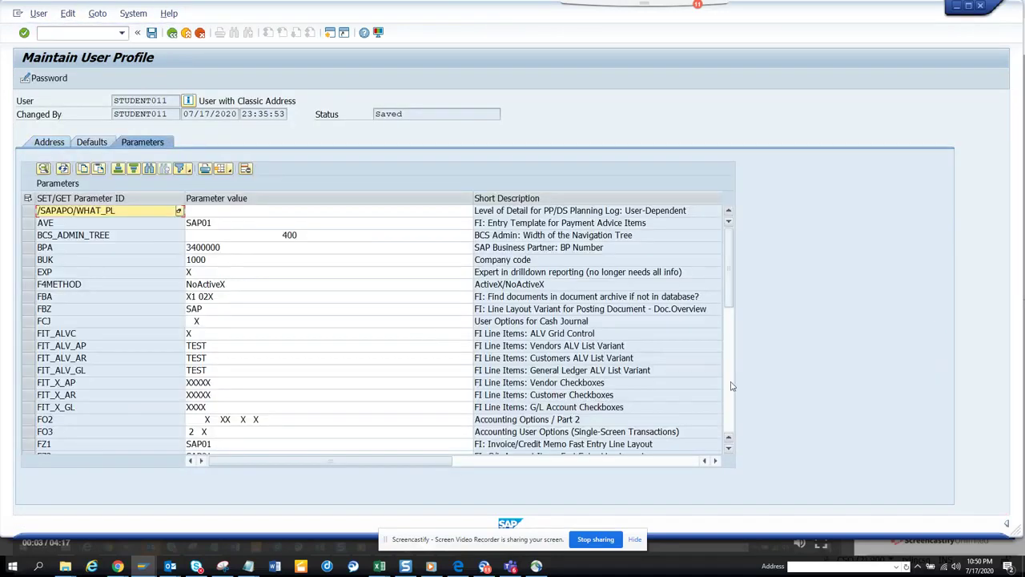
Add parameter ID FIT_ALV_FAGL_GL with value TEST in the first empty row of the user parameters and save the profile
click(730, 387)
click(114, 396)
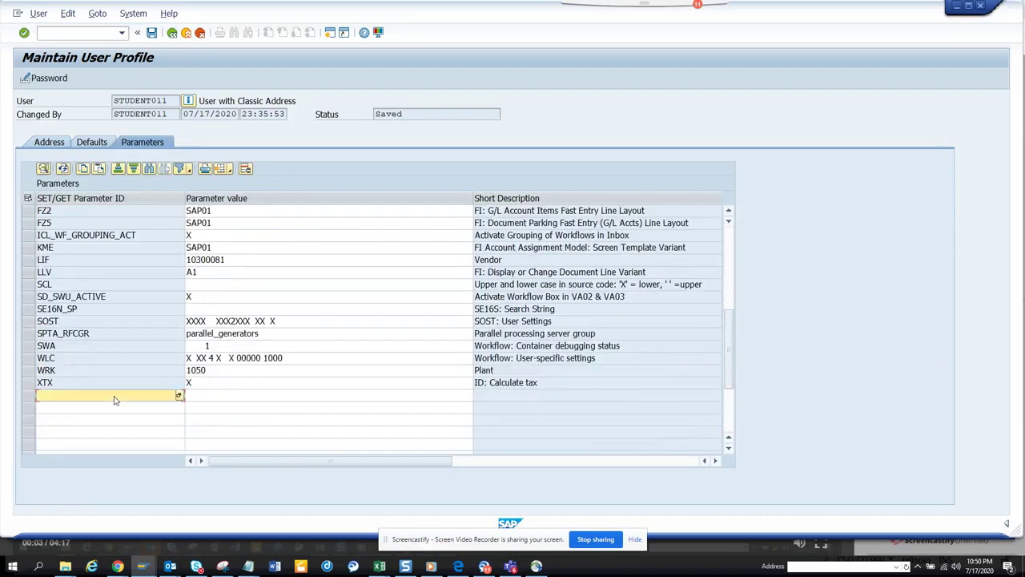
text(FIT_ALV_FAGL_GL)
key(Tab)
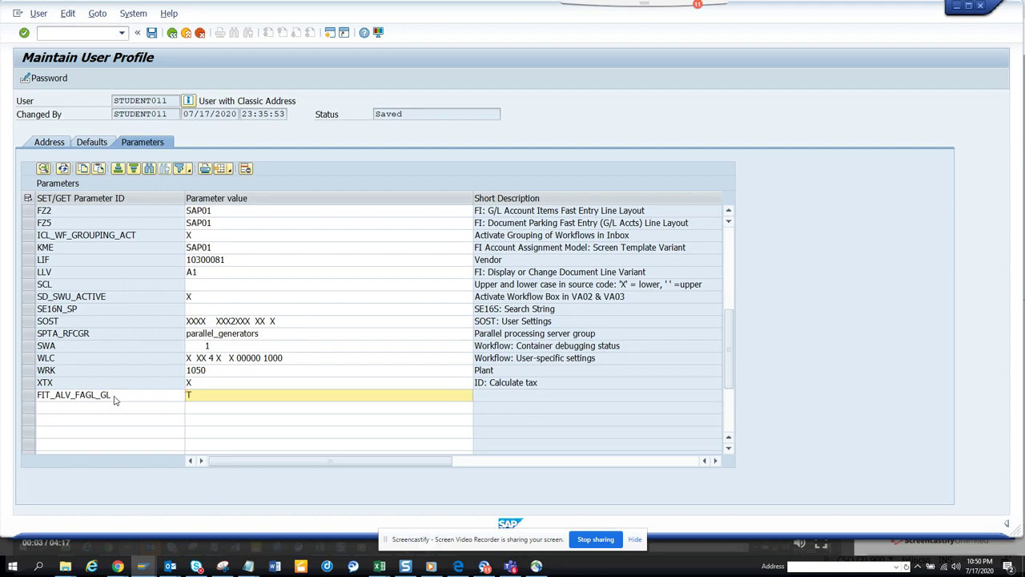
text(TEST)
key(Return)
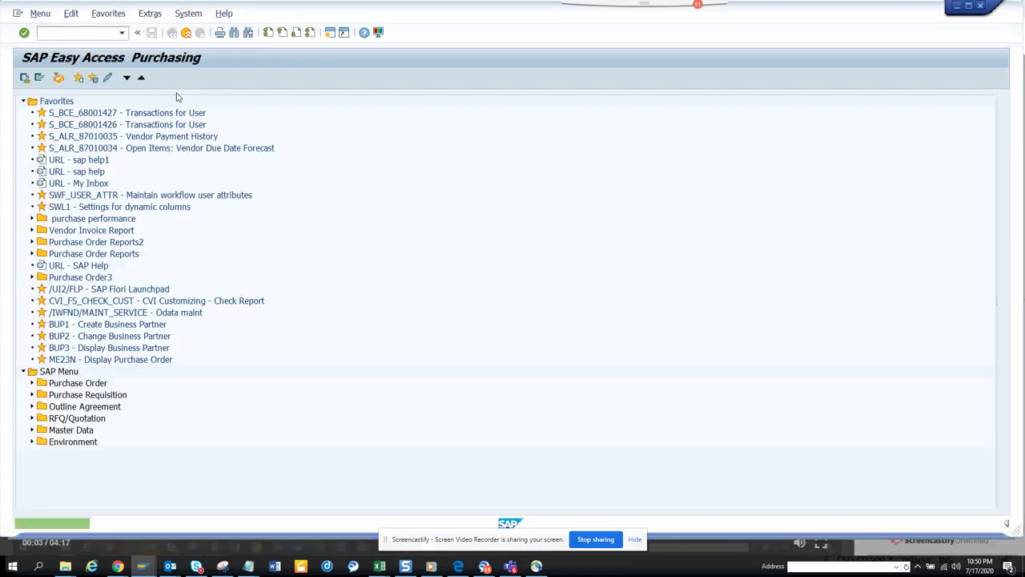
Return to the G/L line item session, leave the display and test FAGLL03 again from SE93 to check the Layout field's default
key(alt+Tab)
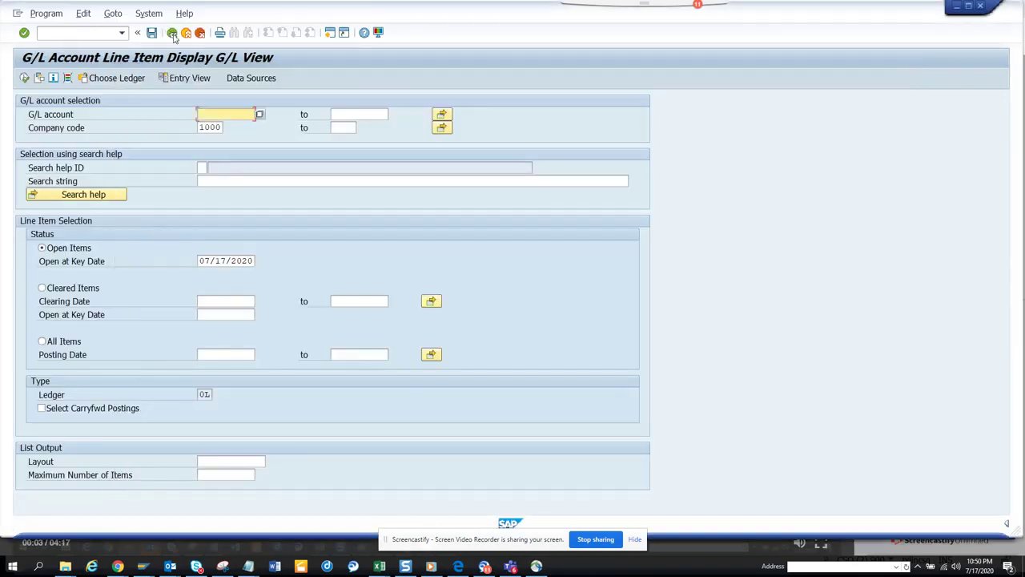
click(171, 33)
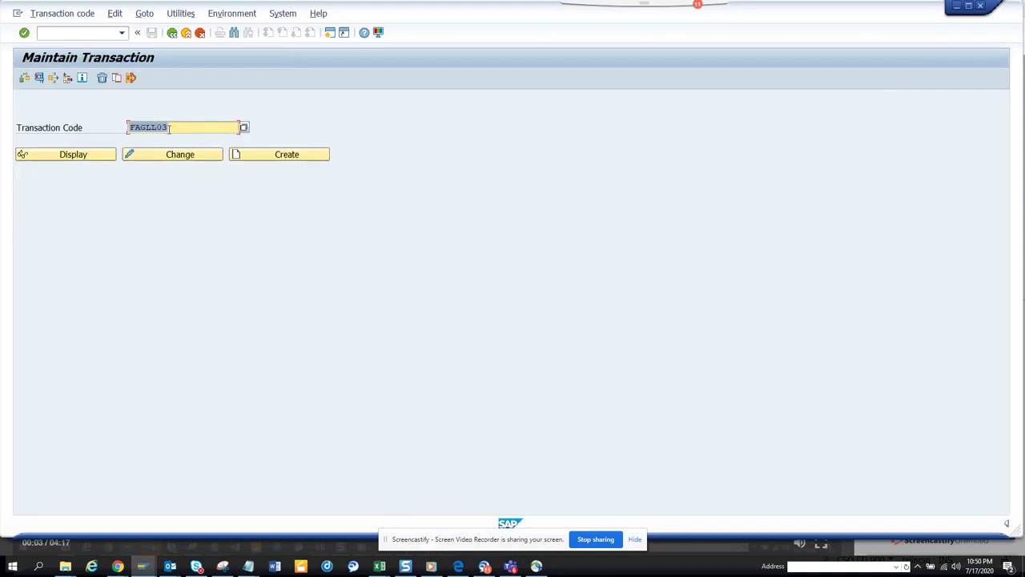
click(151, 125)
double_click(151, 125)
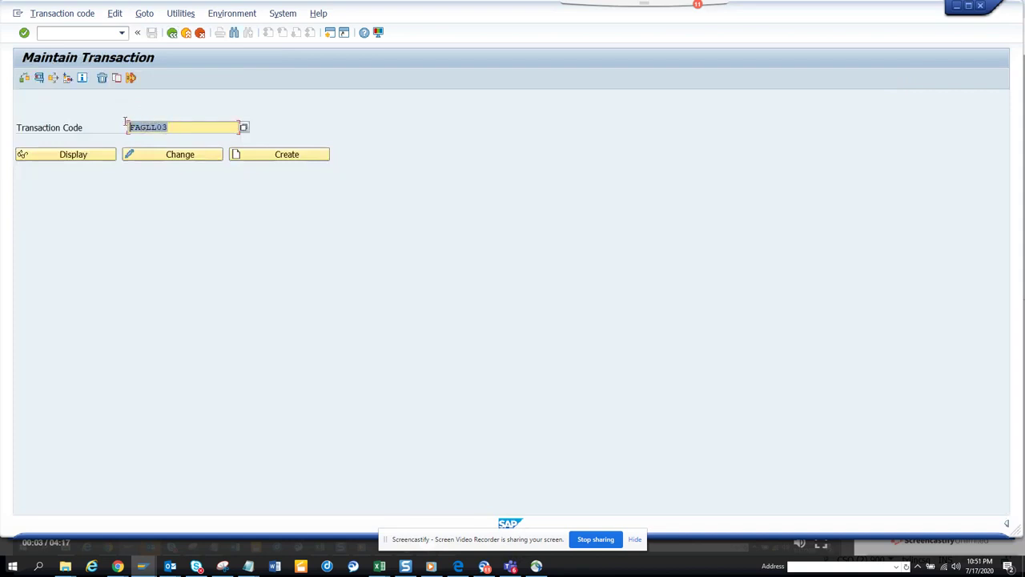
click(42, 78)
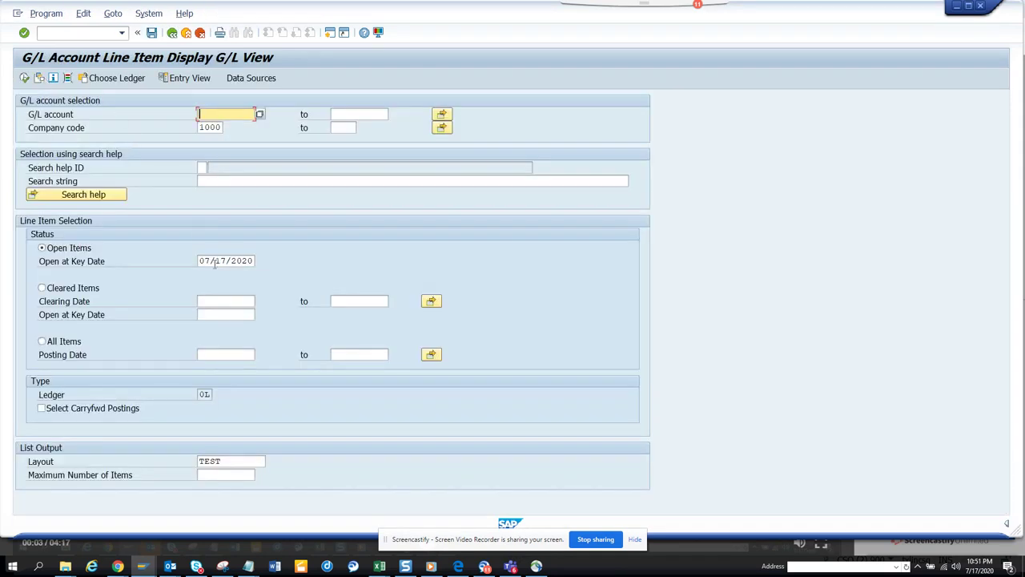